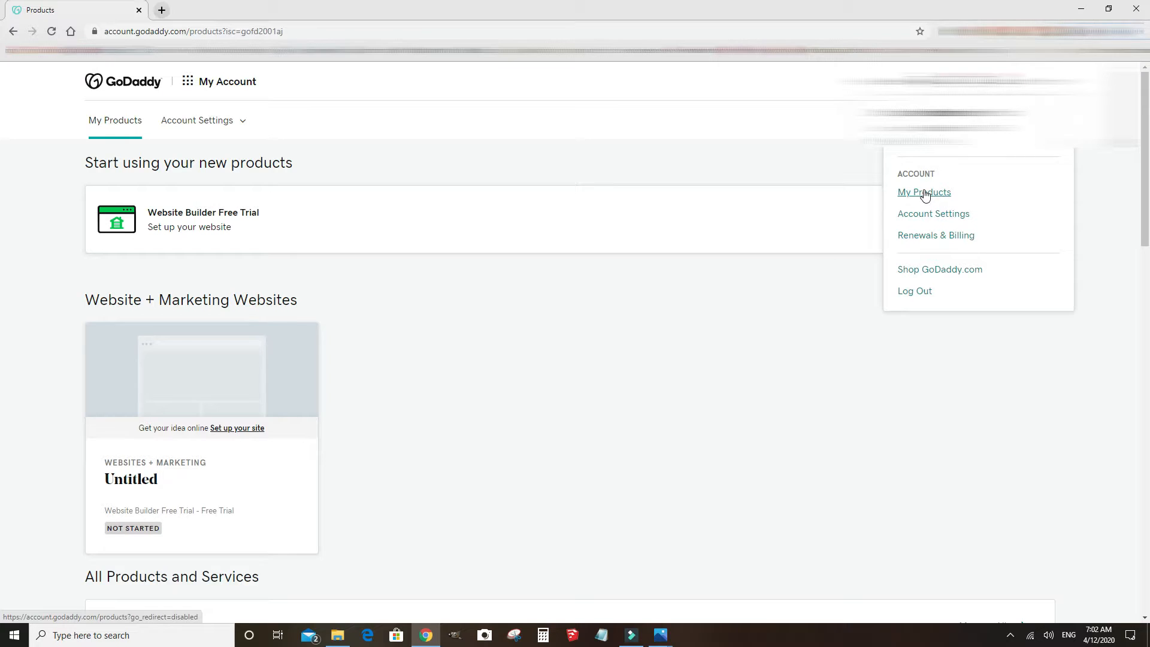
- From the account's products, open the cPanel admin of the Ultimate Linux Hosting with cPanel plan
left_click(924, 193)
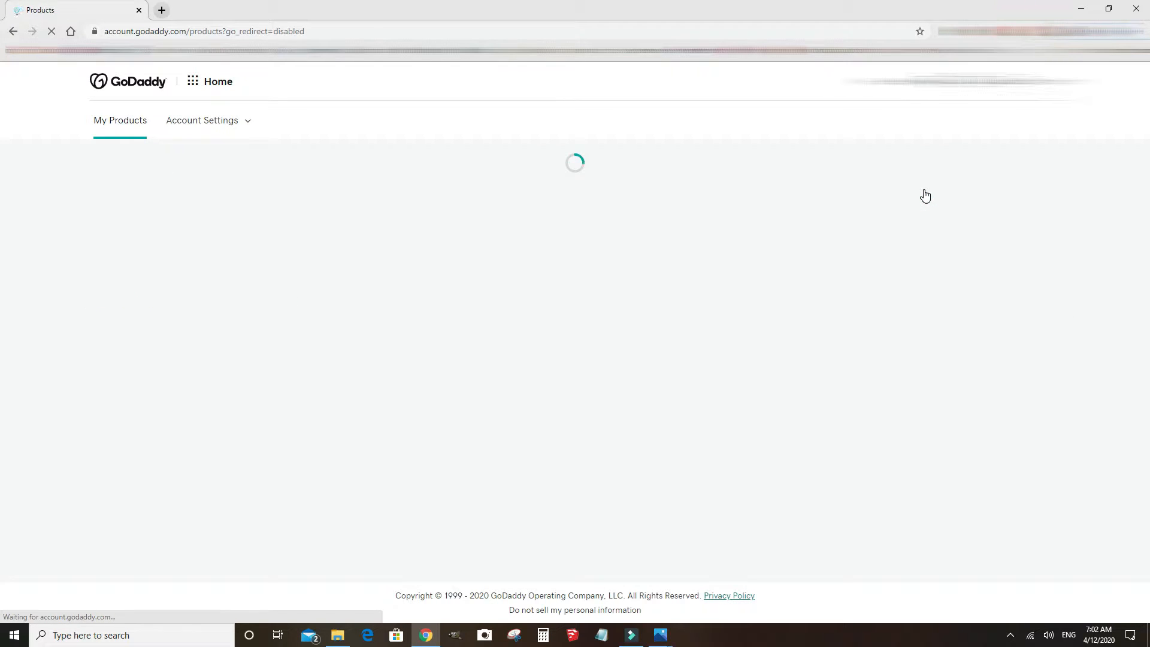
left_click(122, 264)
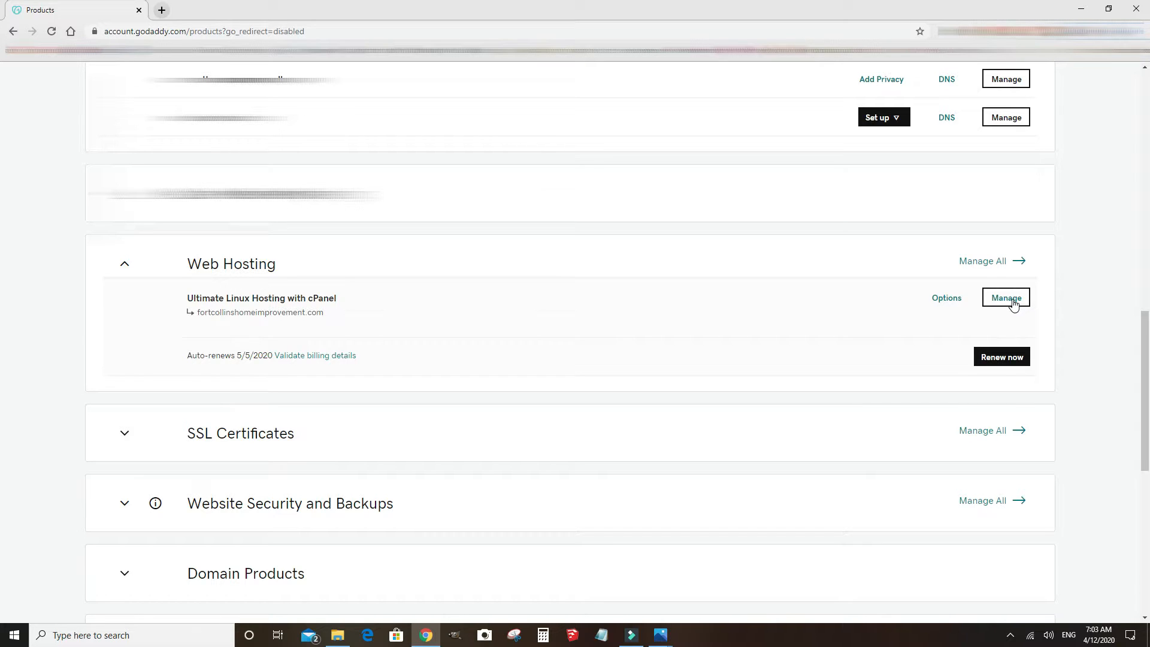
left_click(1010, 302)
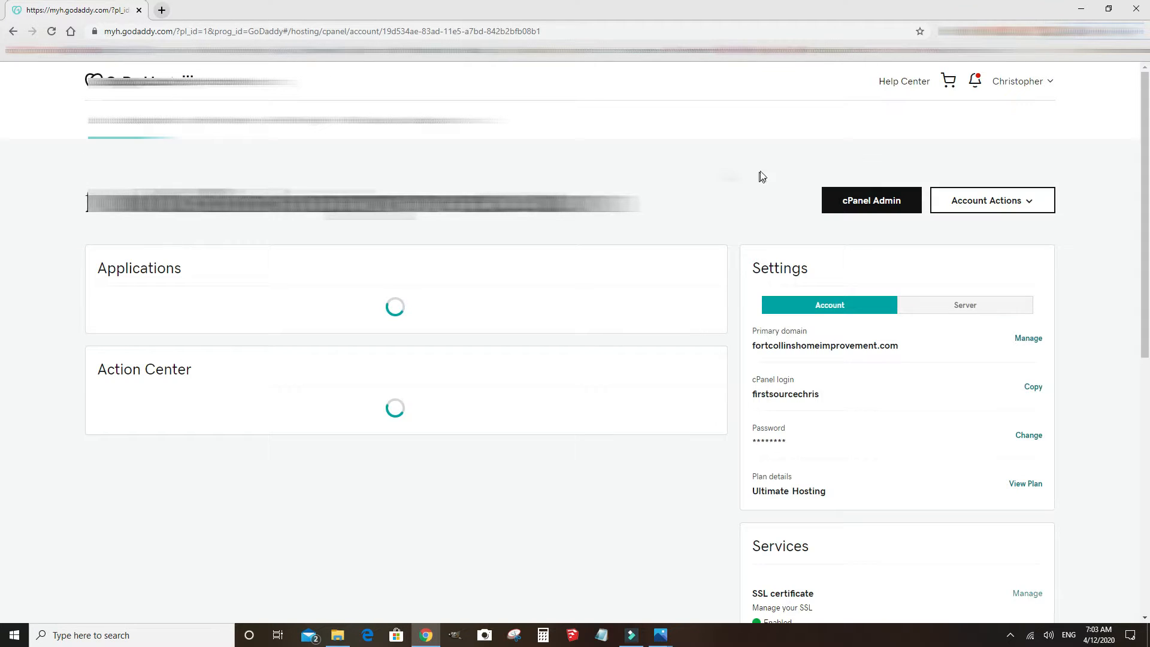
left_click(862, 203)
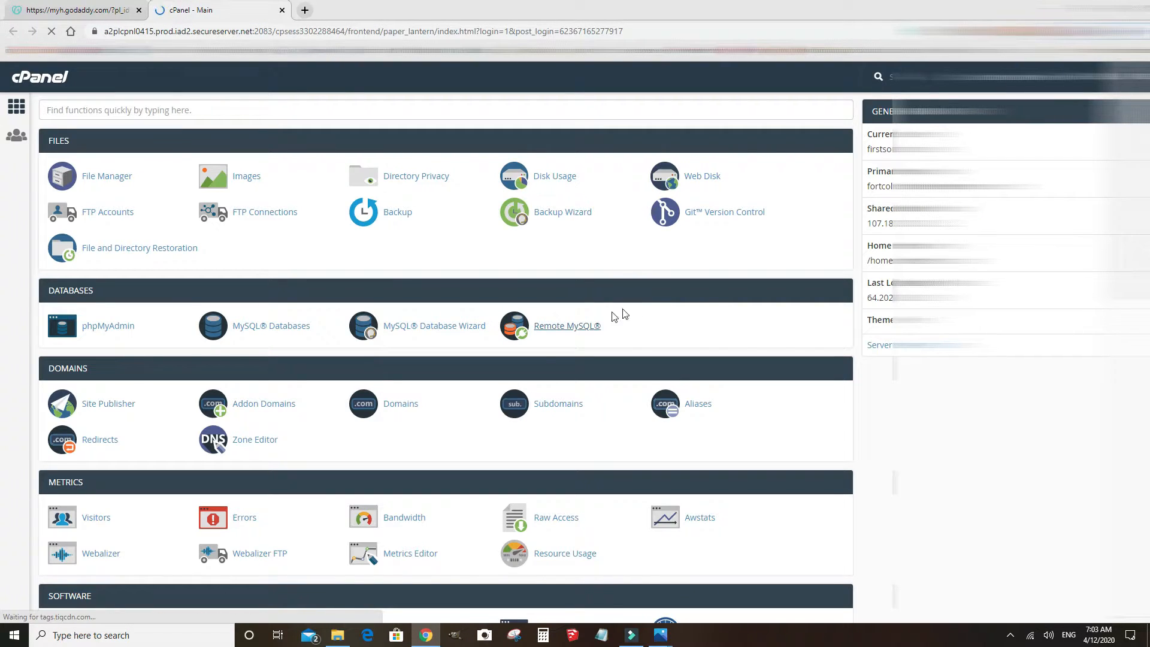
- Create an addon domain named howtodoit.pro, keeping the automatically filled subdomain and document root
left_click(254, 406)
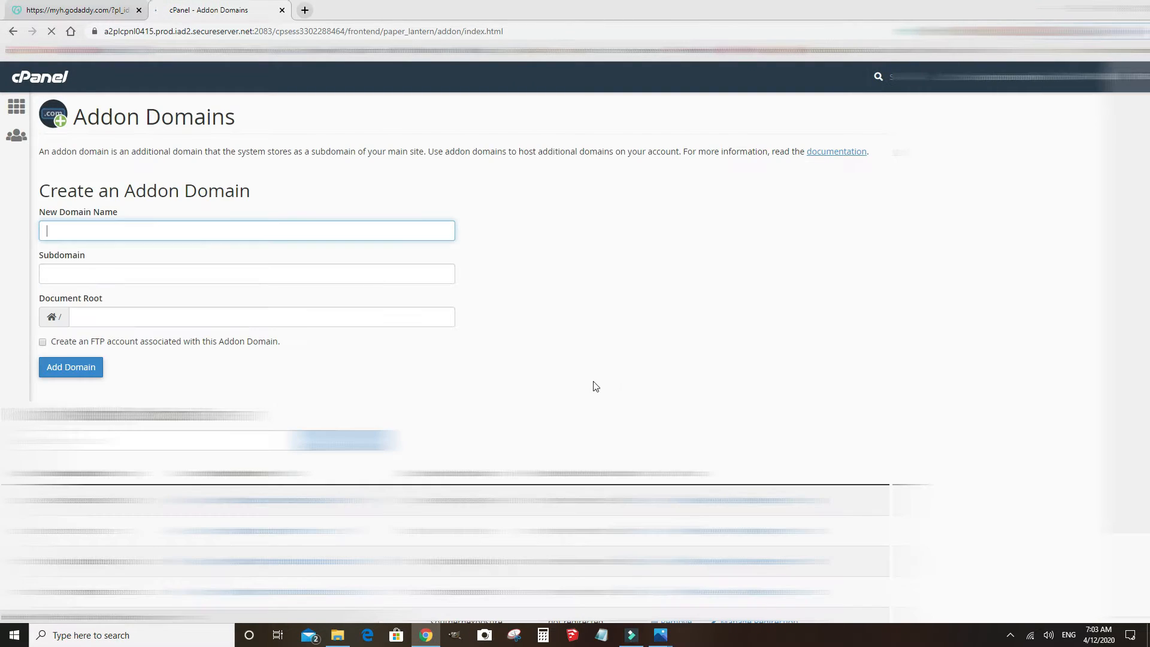
left_click(175, 225)
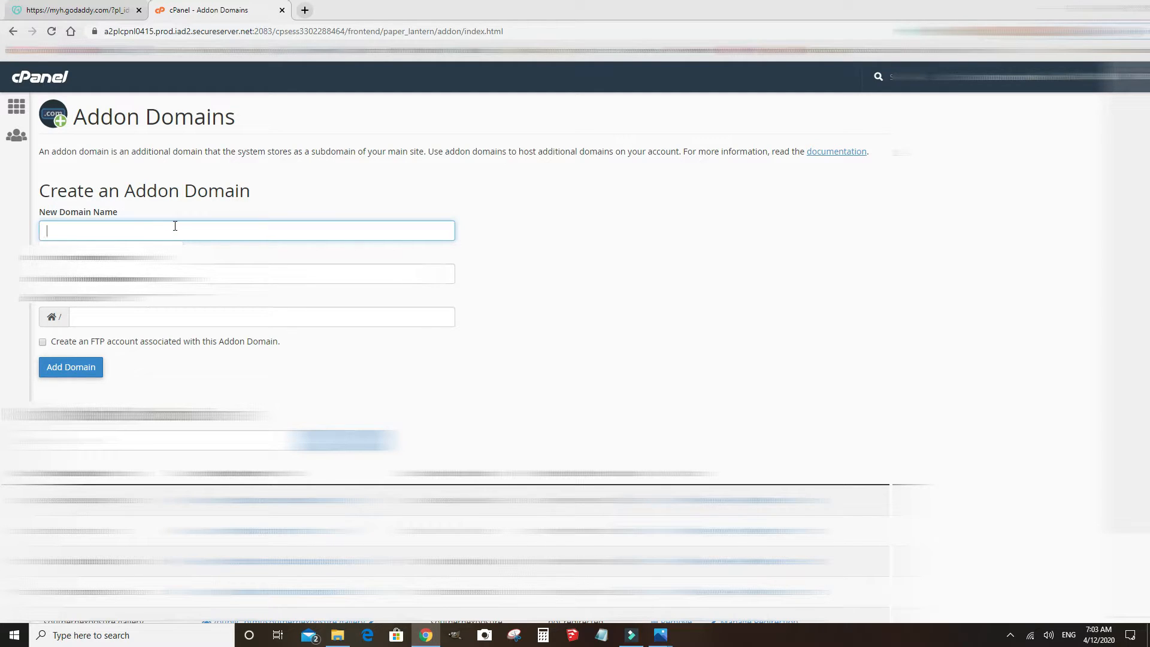
type("howt")
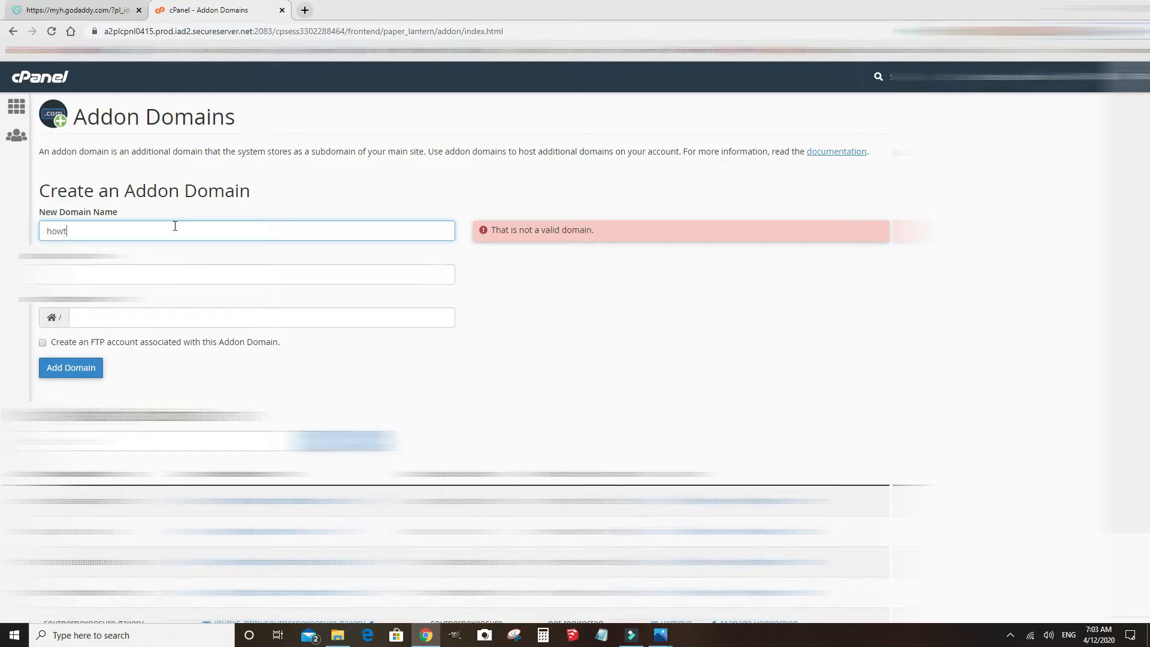
type("odoit")
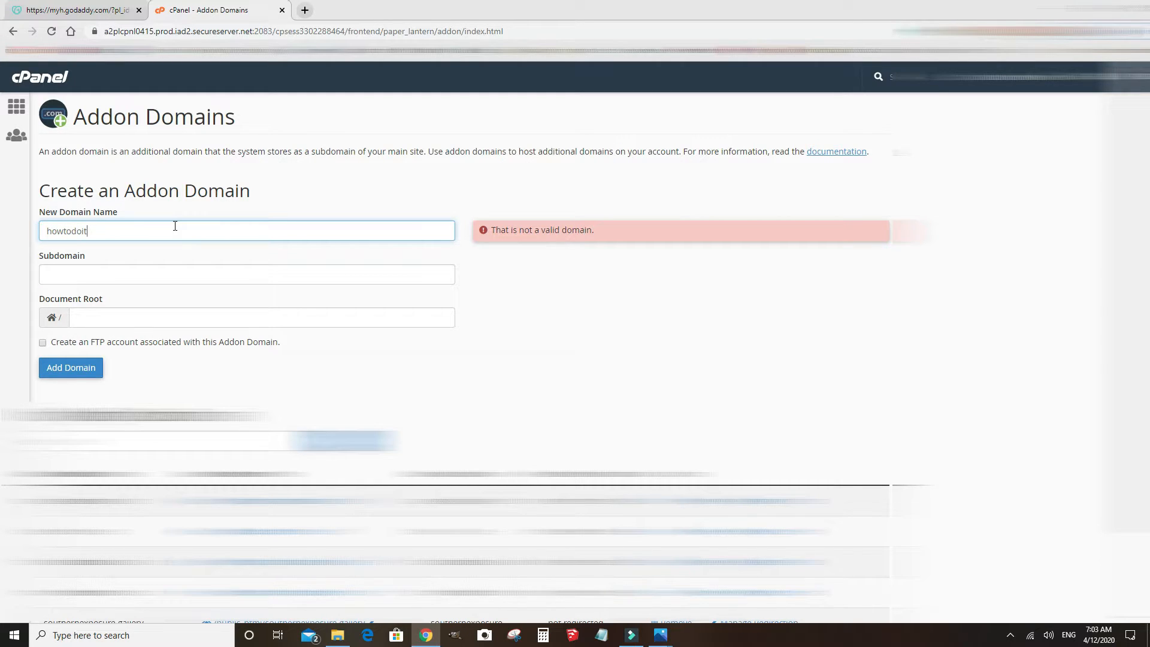
type(".pro")
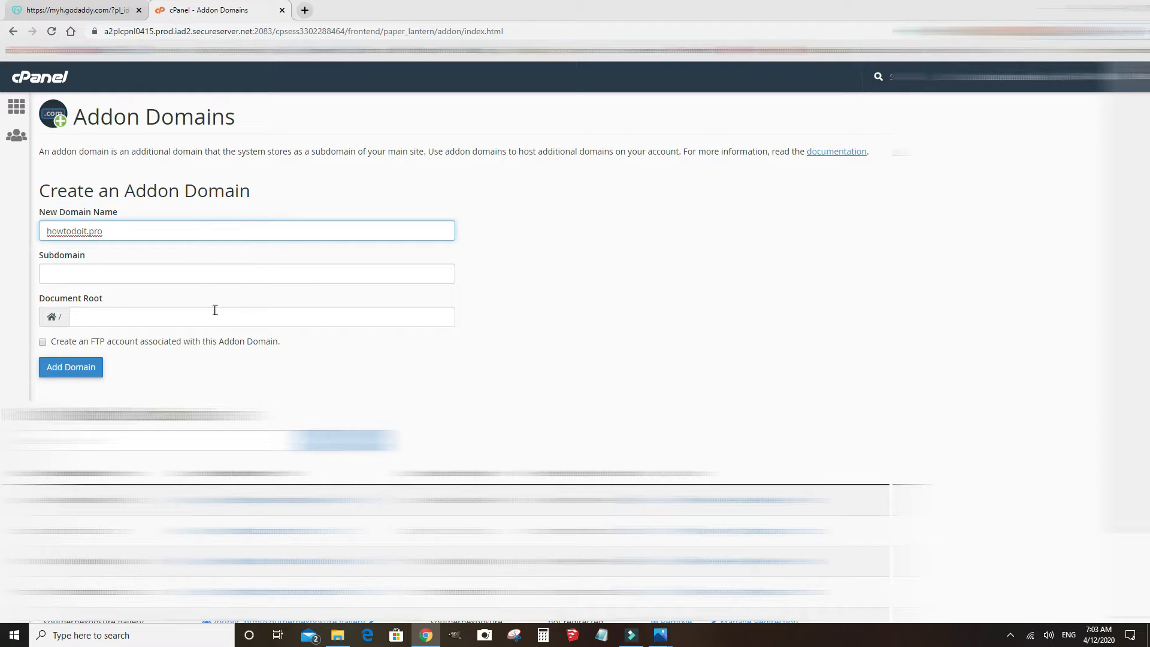
left_click(246, 359)
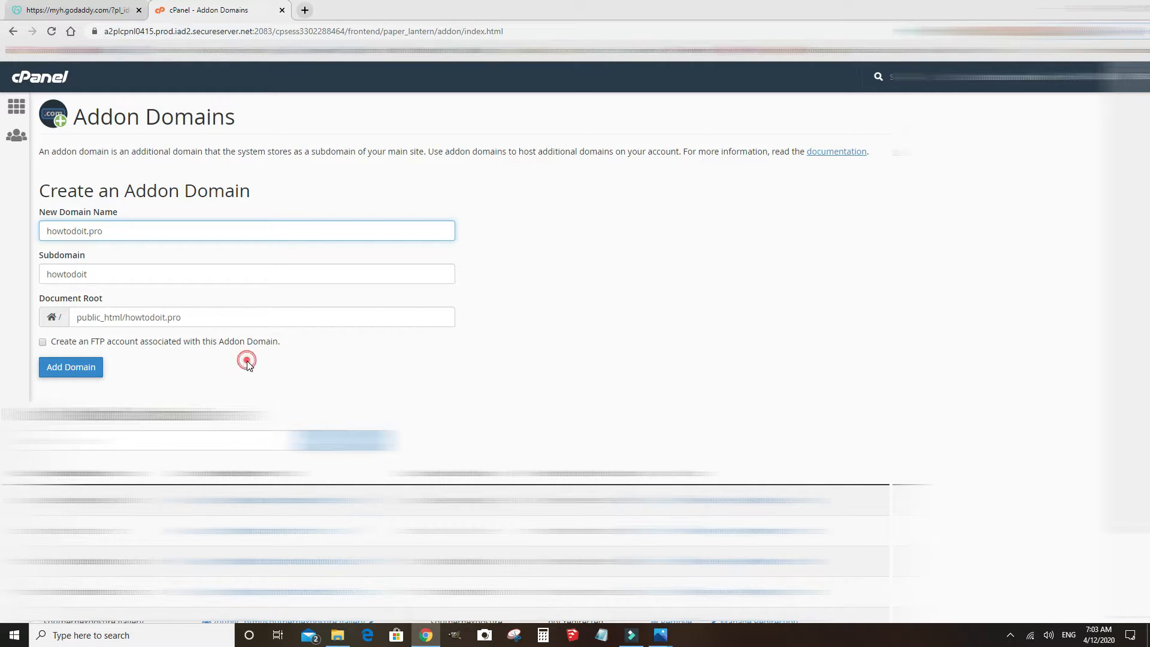
left_click(67, 371)
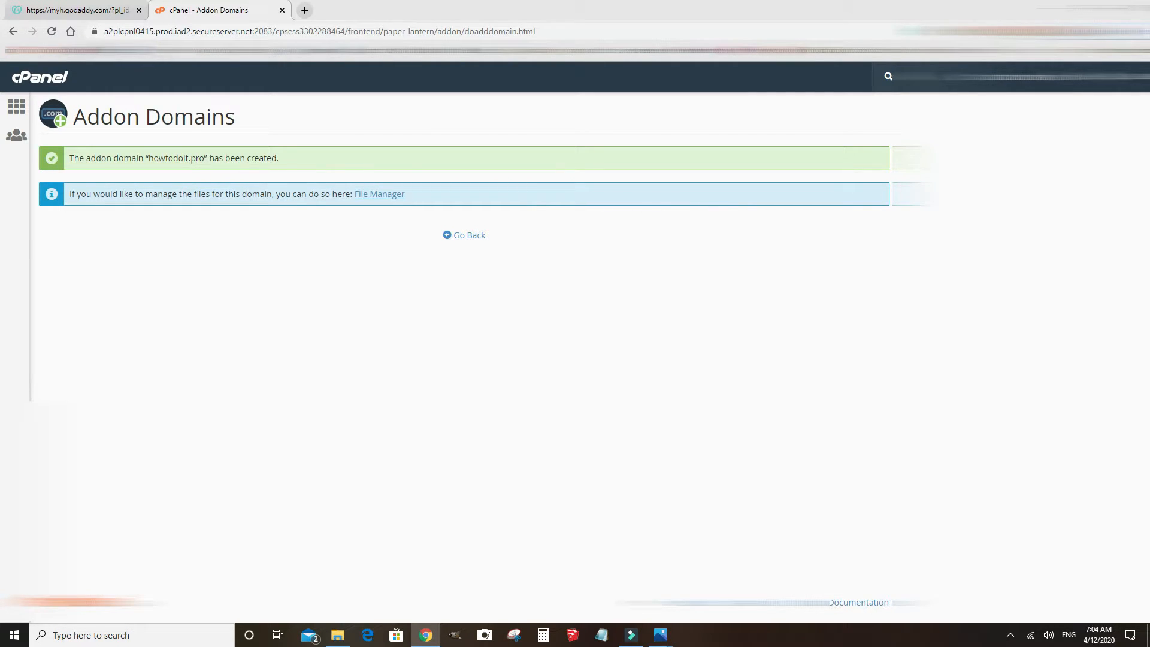
- Close the finished addon domain page, reopen cPanel from the hosting dashboard and launch the Installatron Applications Installer
left_click(282, 10)
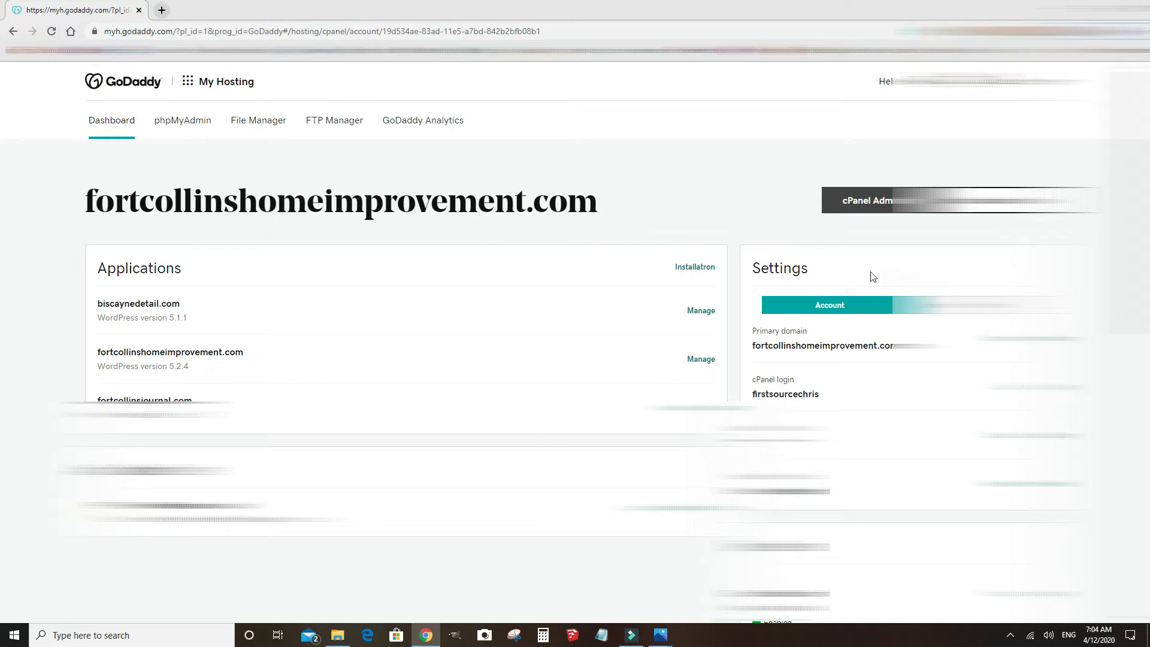
left_click(869, 201)
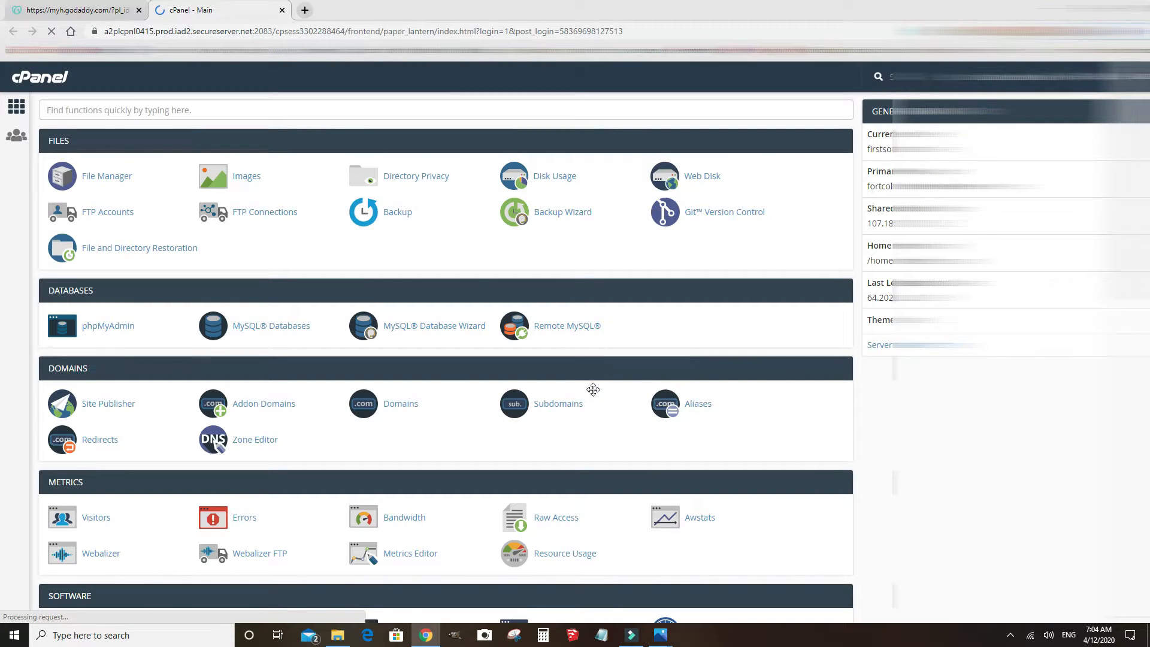
scroll(424, 441, "down", 2)
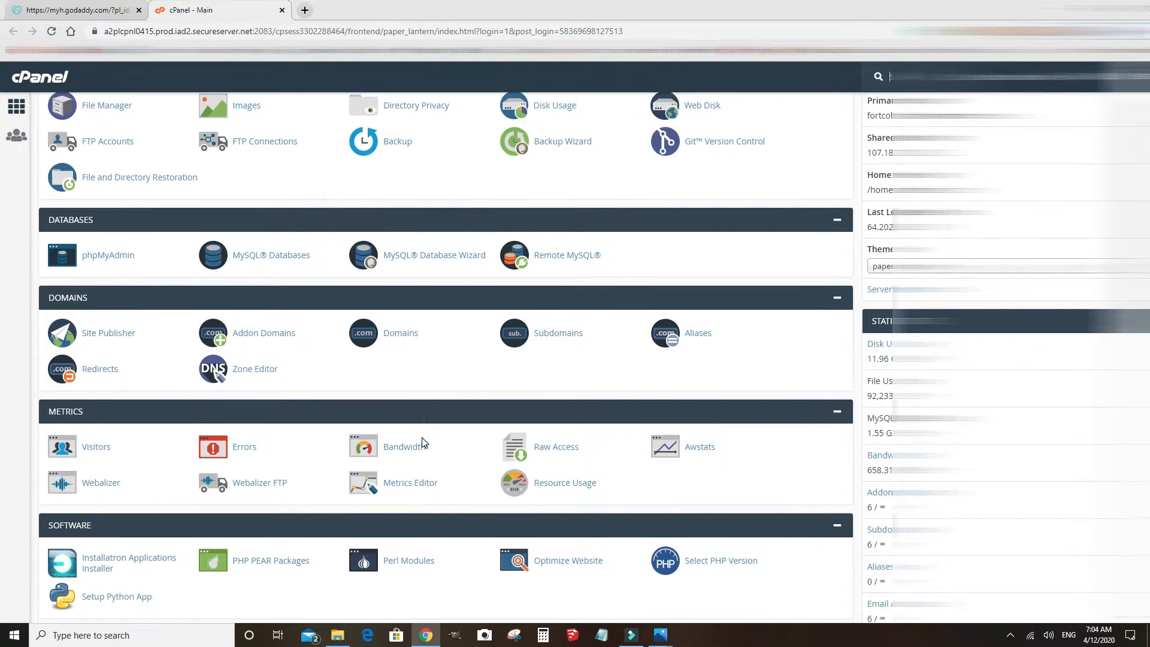
scroll(423, 442, "down", 2)
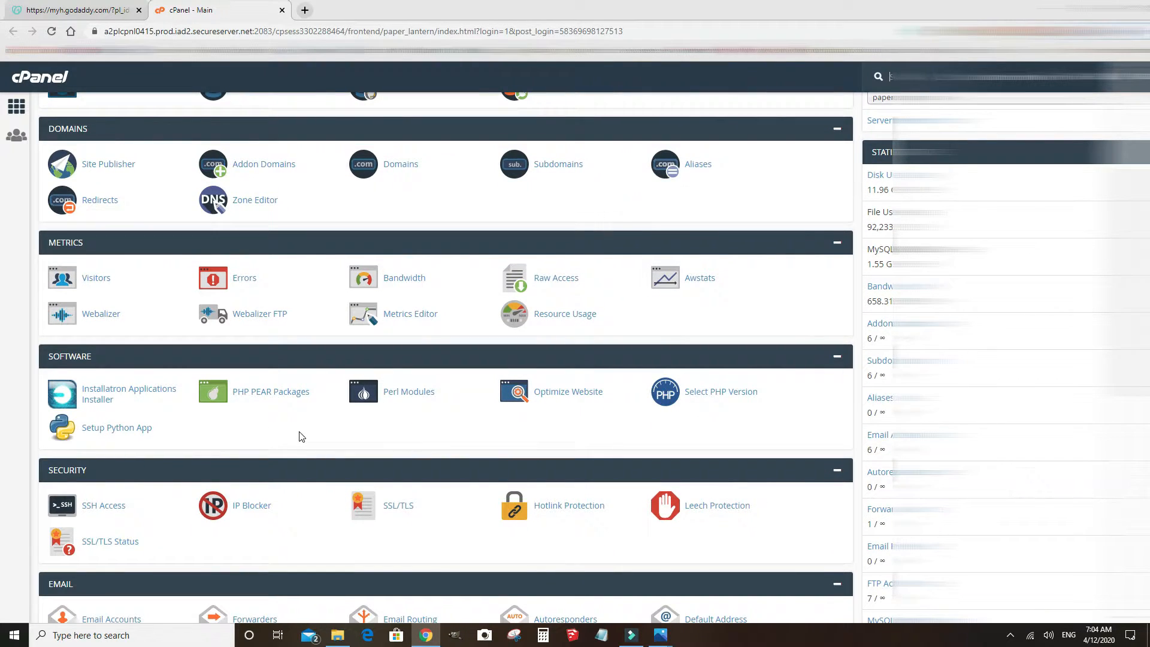
left_click(128, 395)
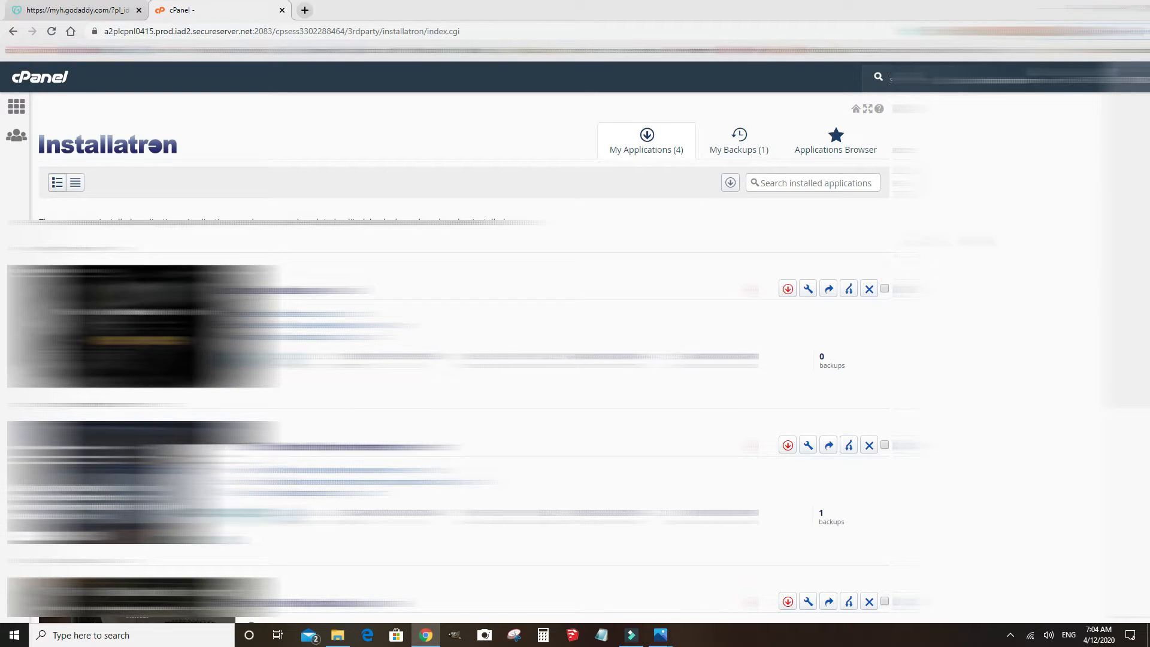
- Find WordPress among the content management applications in Installatron and start its installation
left_click(851, 150)
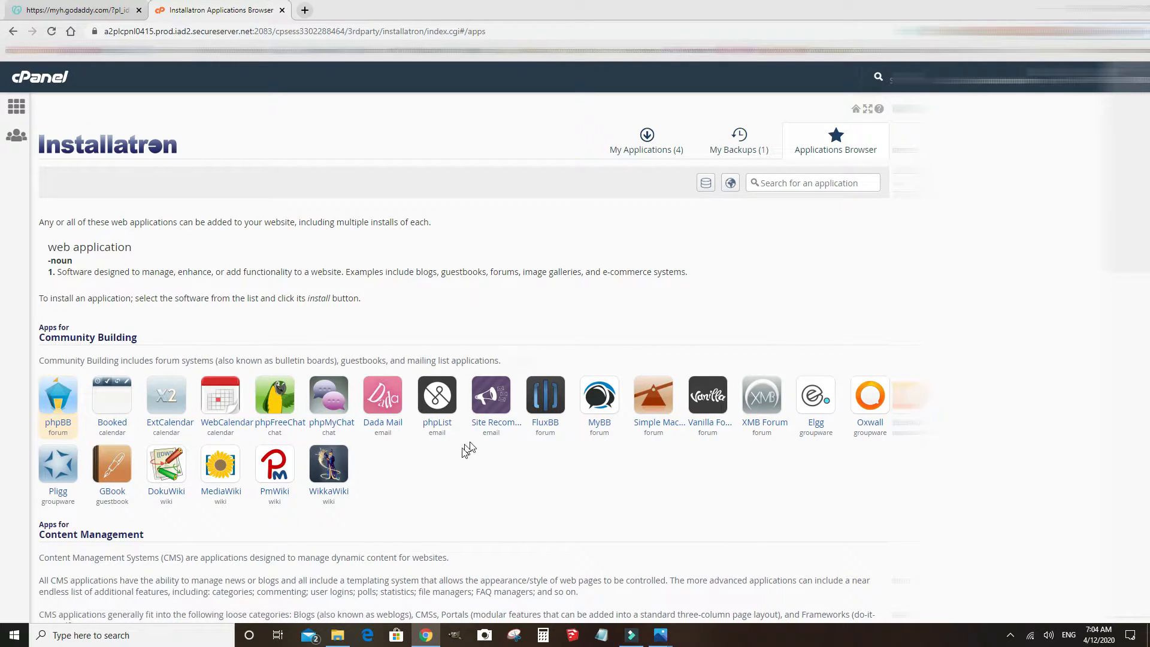
scroll(850, 470, "down", 6)
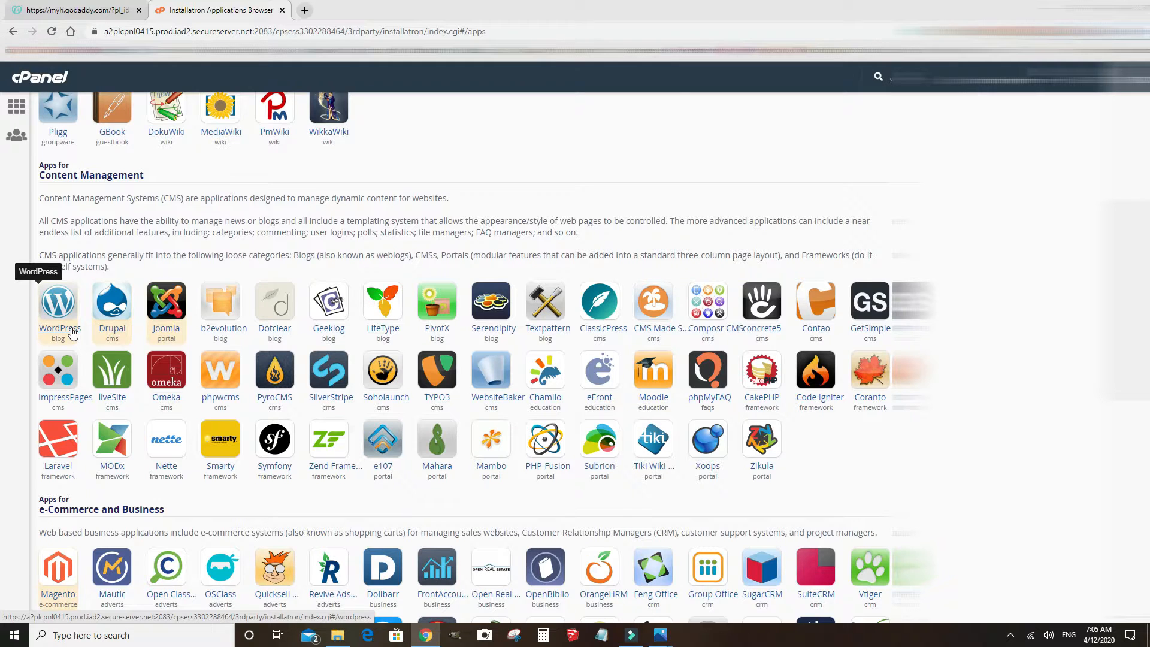
left_click(71, 332)
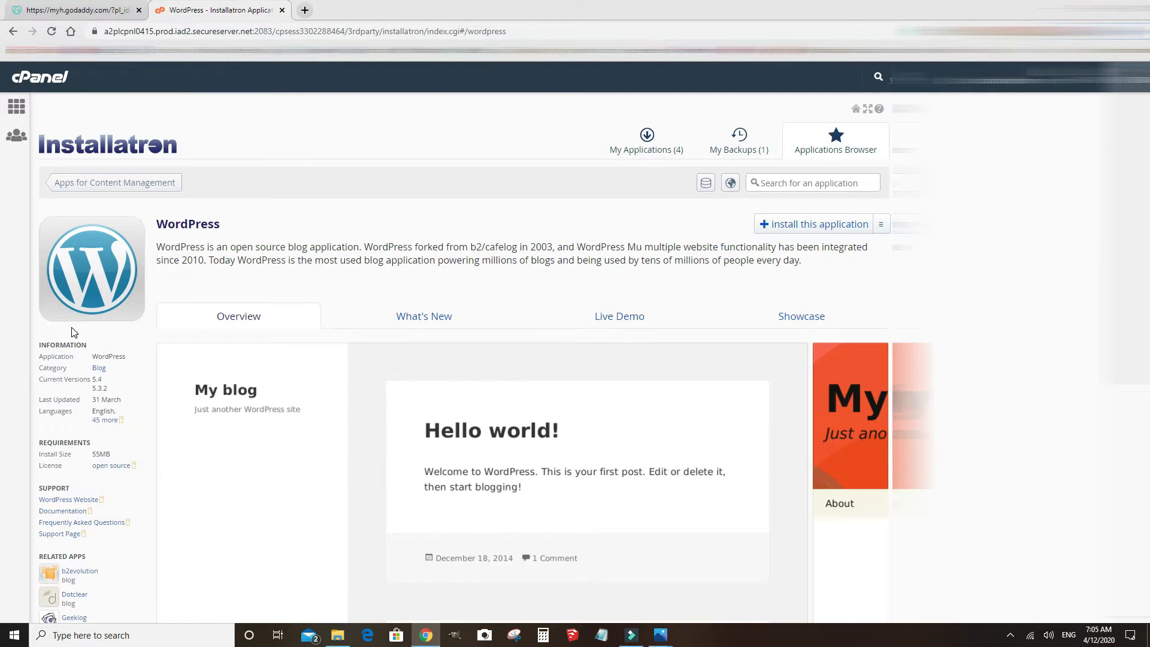
left_click(788, 232)
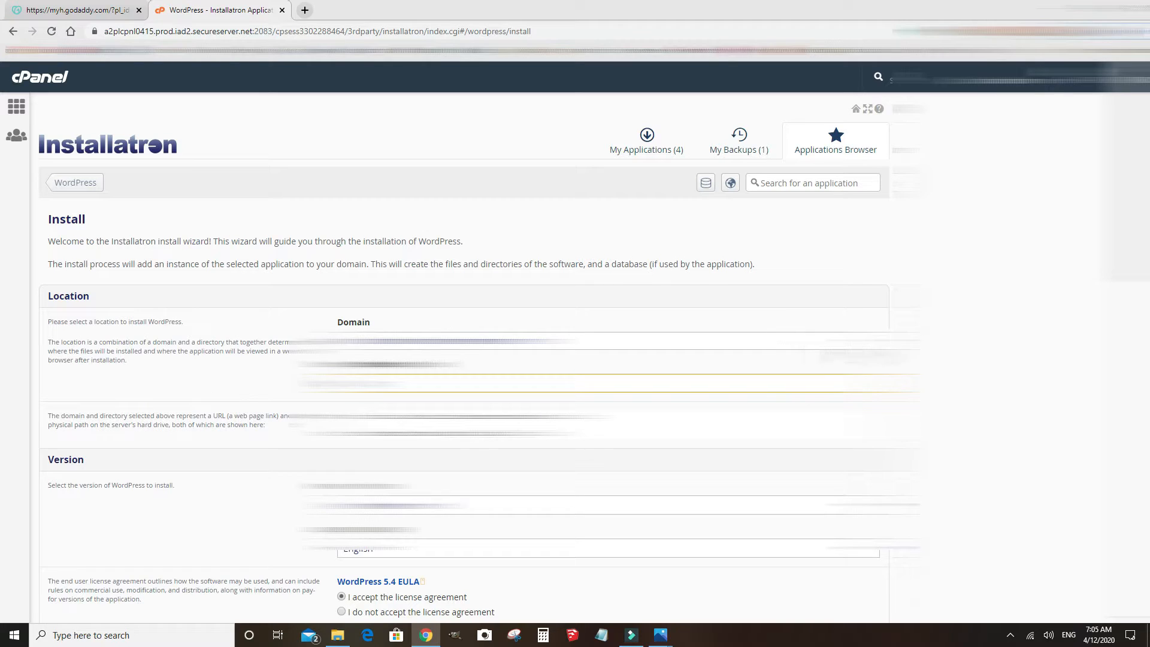
left_click(869, 341)
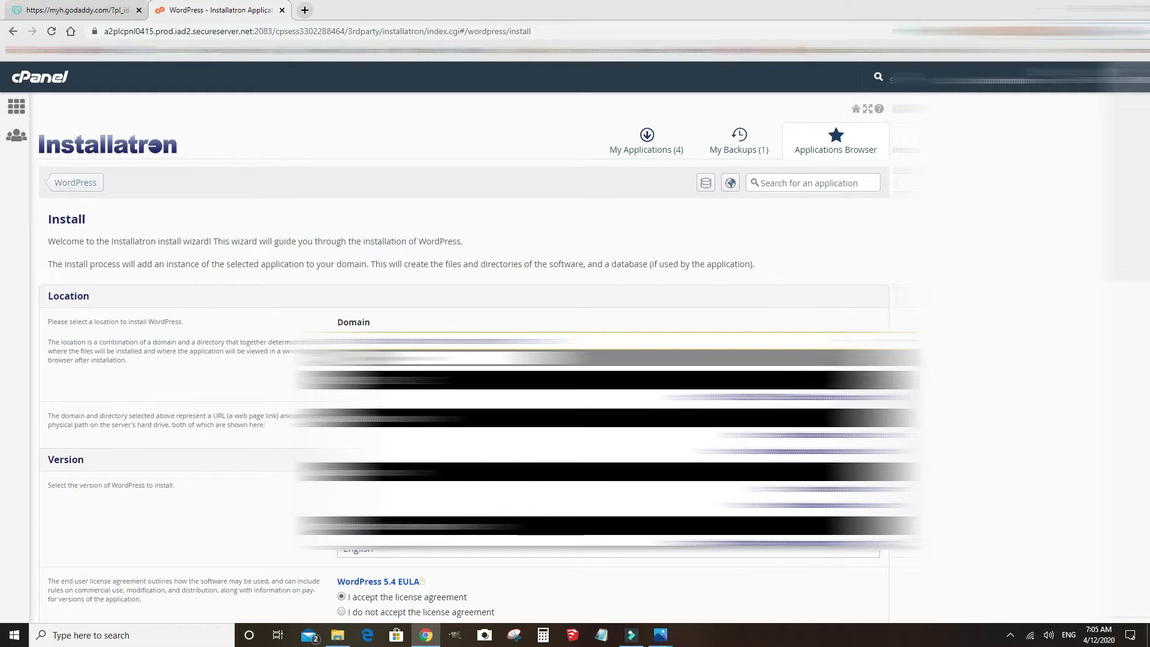
scroll(608, 455, "down", 6)
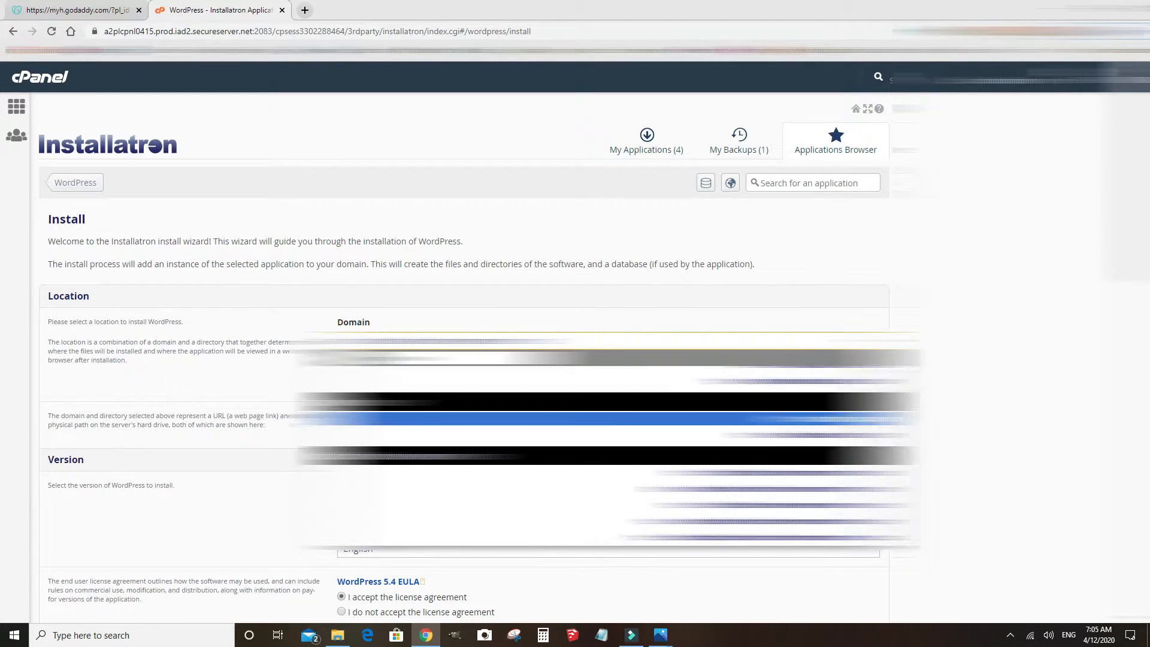
scroll(608, 455, "down", 3)
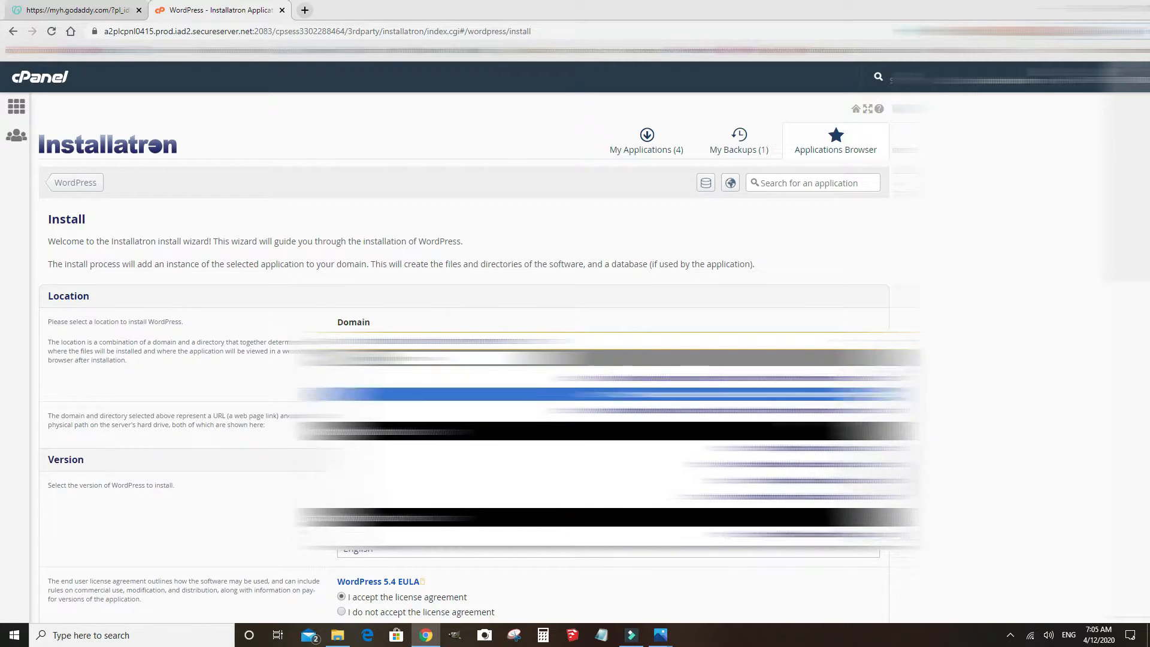
scroll(607, 455, "up", 1)
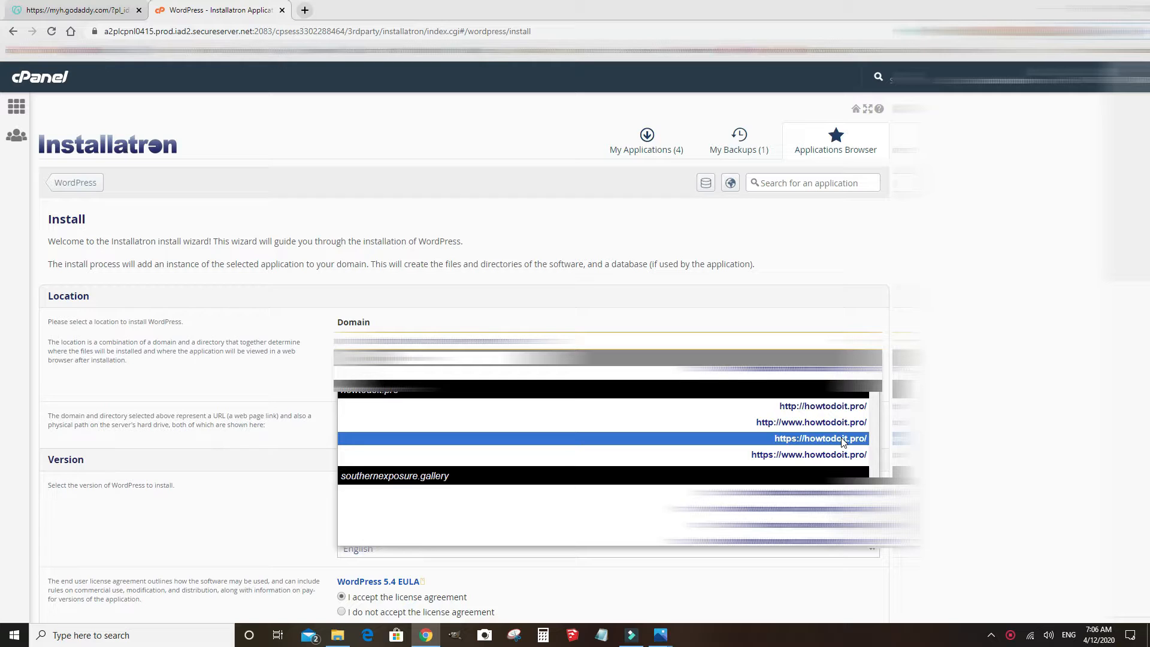
left_click(814, 408)
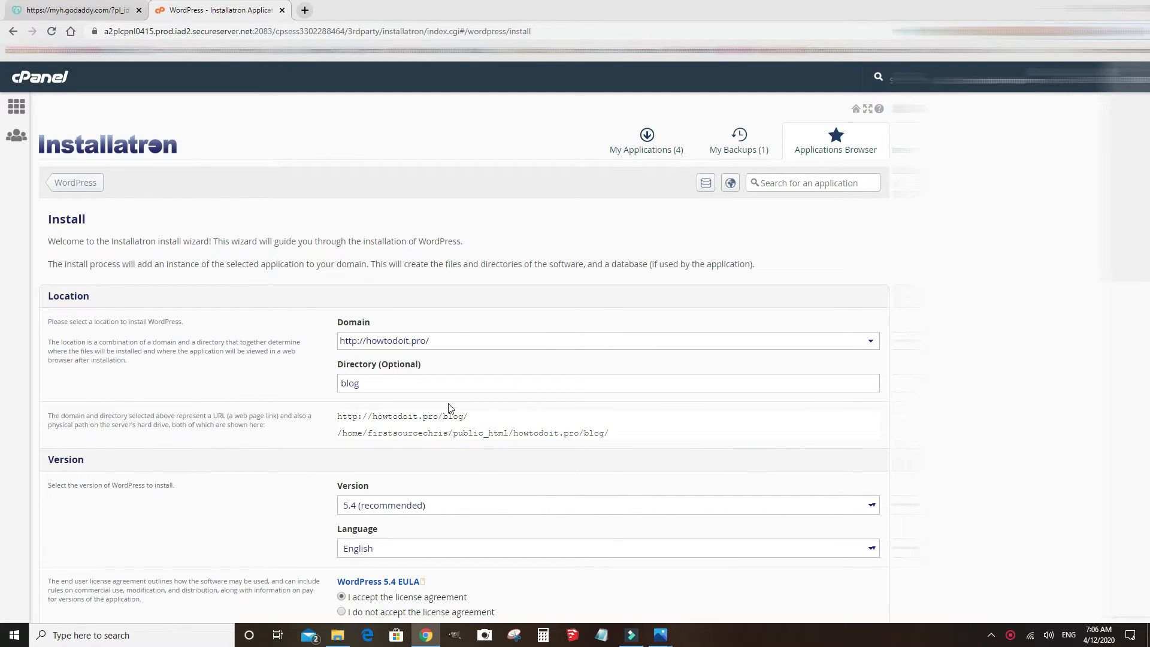
left_click_drag(370, 383, 339, 382)
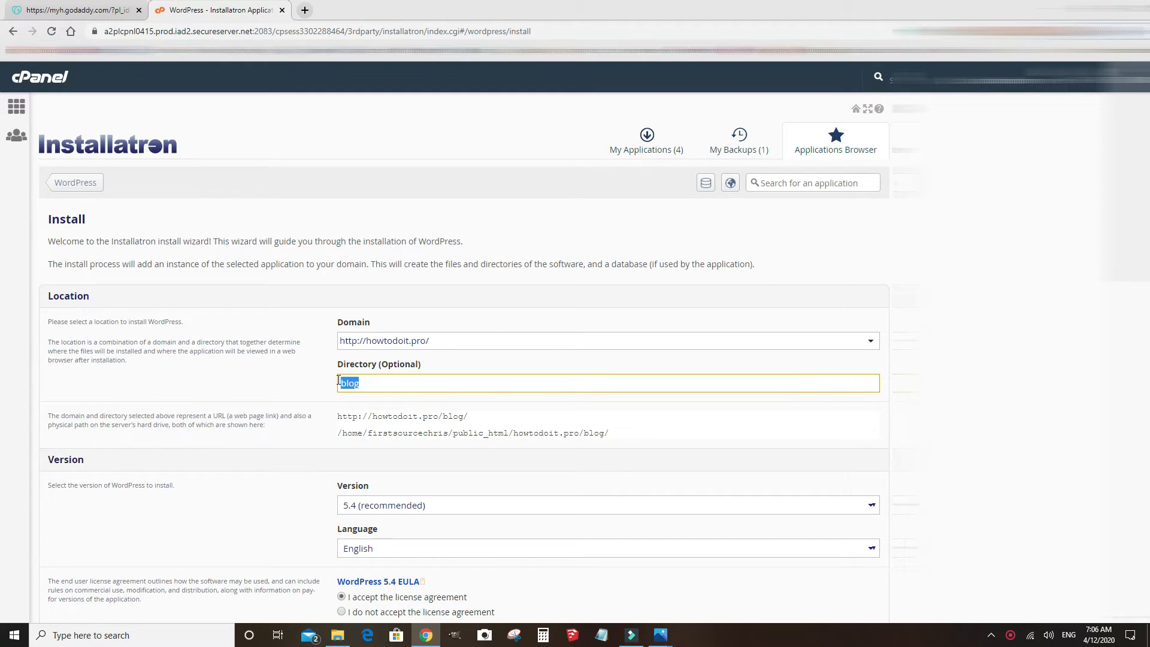
key("BackSpace")
- Keep the default version and update options, and replace the generated administrator username with the site owner's first name
scroll(593, 359, "down", 3)
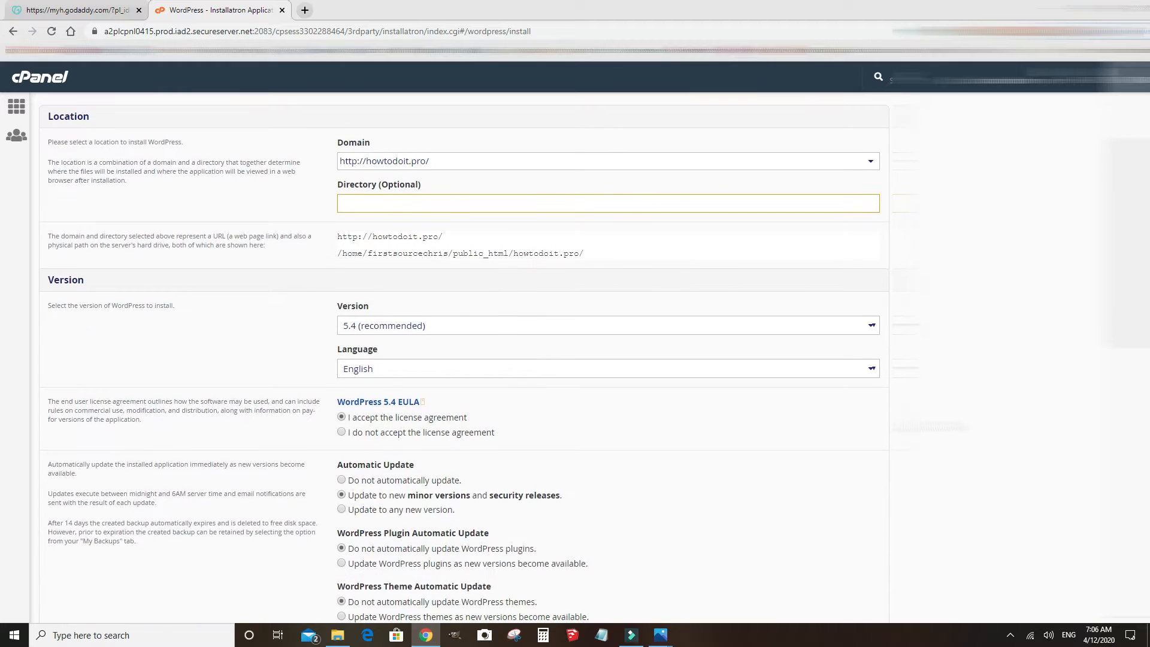
scroll(385, 251, "down", 3)
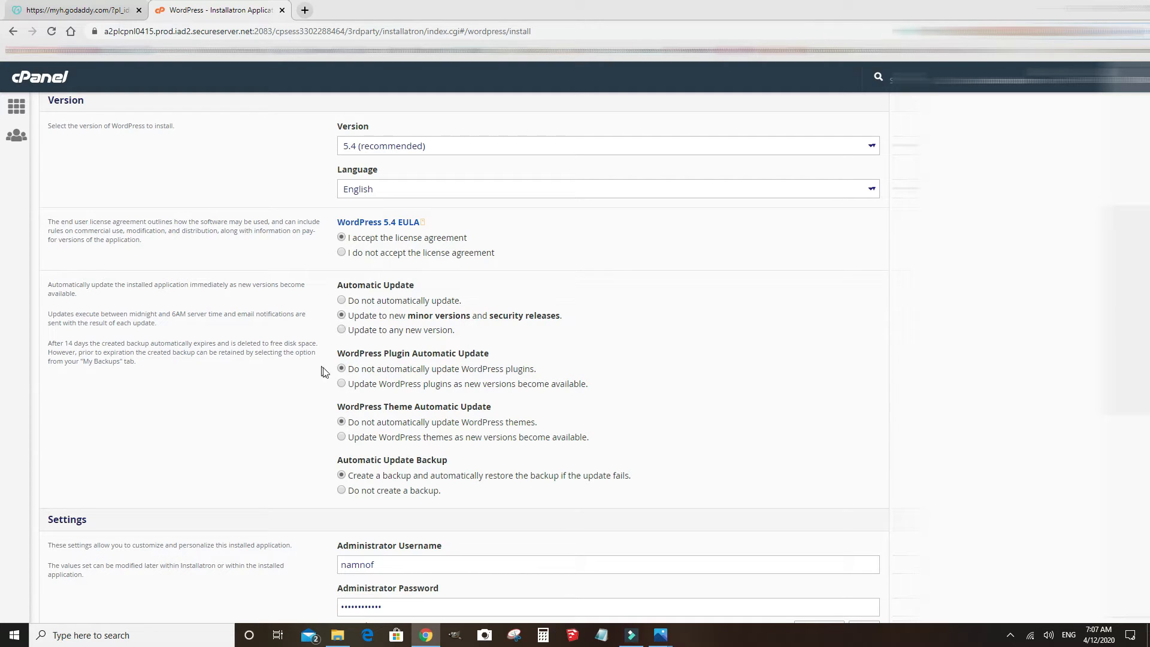
scroll(320, 452, "down", 1)
scroll(321, 452, "down", 3)
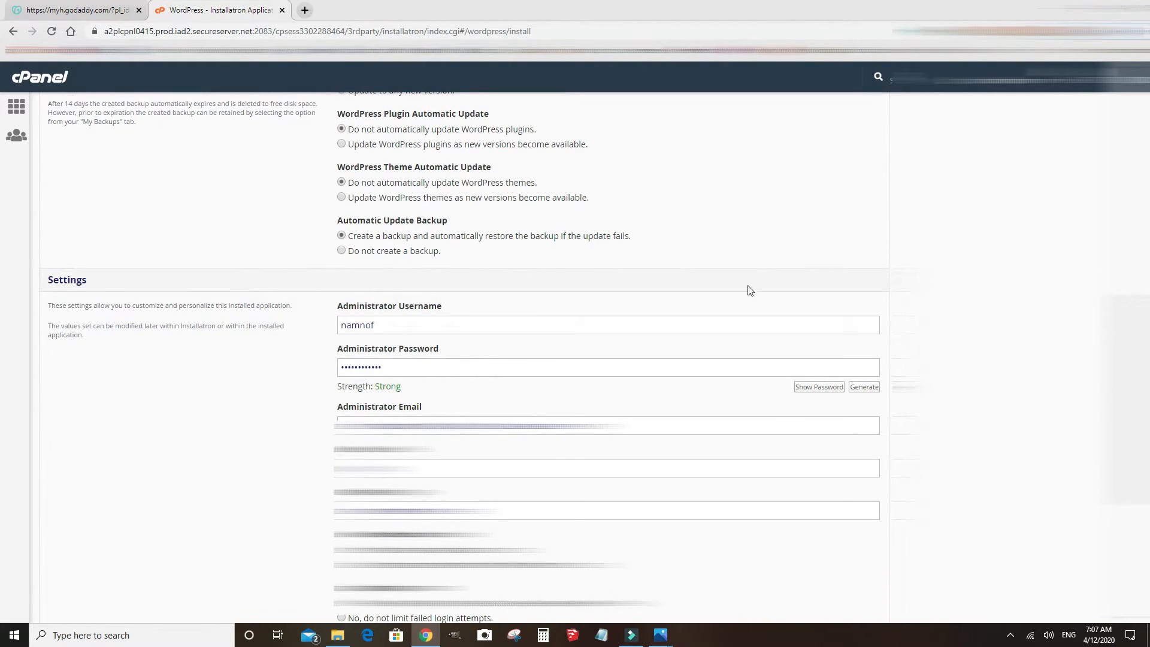
left_click(386, 325)
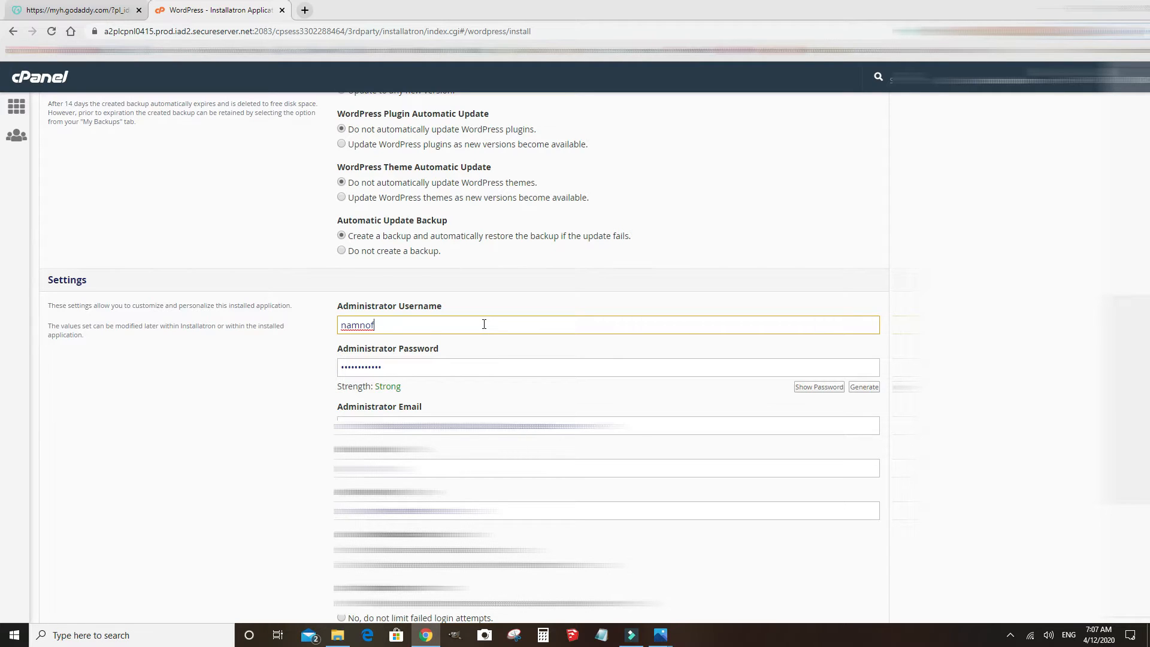
key("BackSpace")
key("BackSpace")
key("BackSpace")
key("BackSpace")
key("BackSpace")
key("BackSpace")
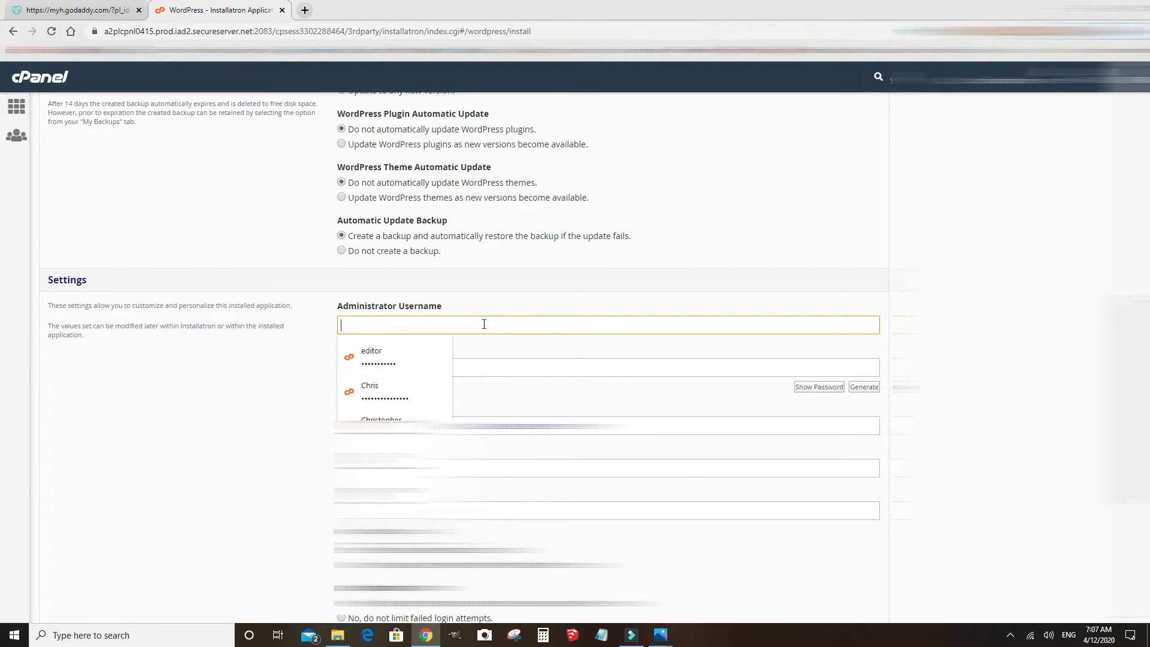
type("Chris")
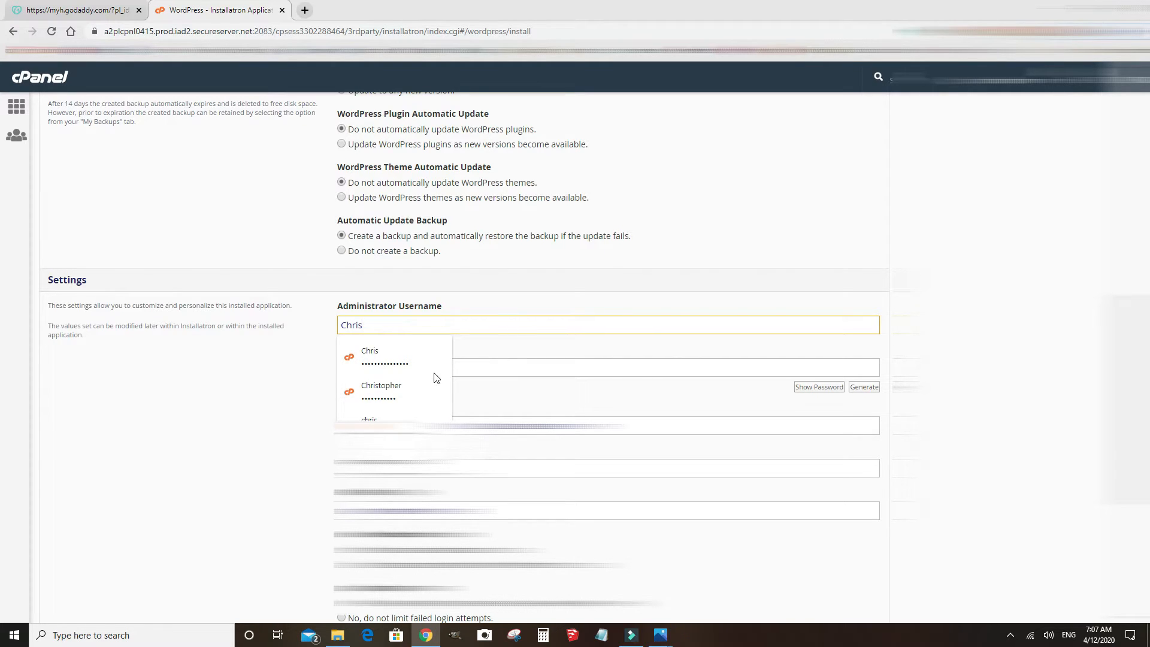
left_click(275, 381)
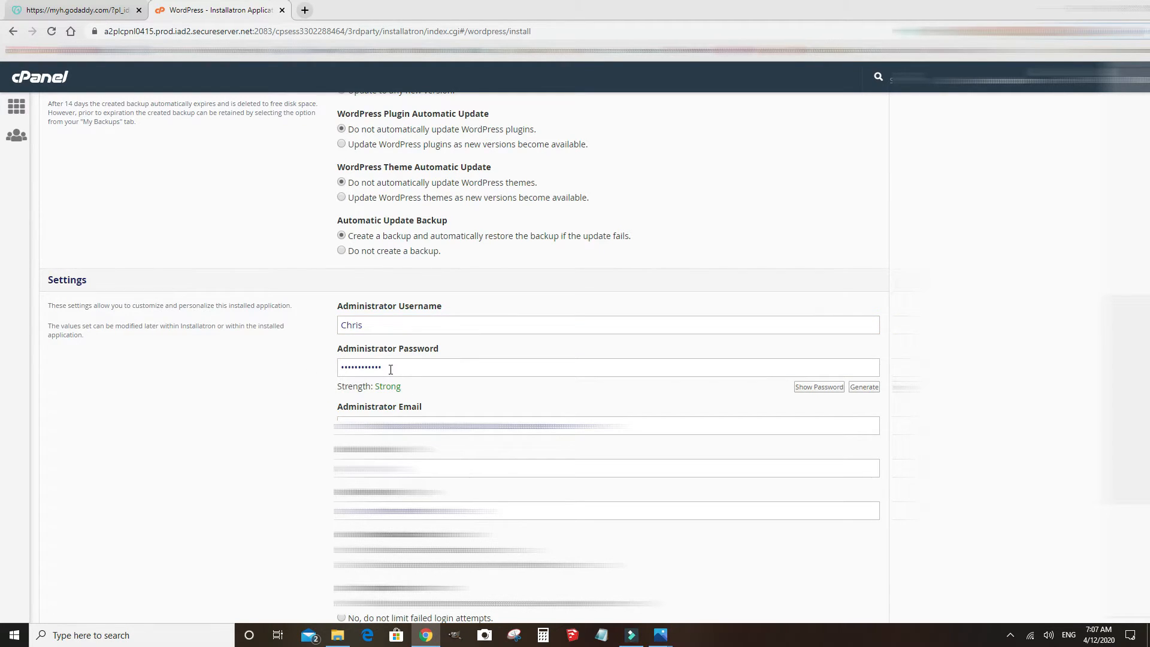
- Replace the administrator password and administrator e-mail, and install WordPress with the remaining settings at their defaults
left_click_drag(395, 373, 323, 377)
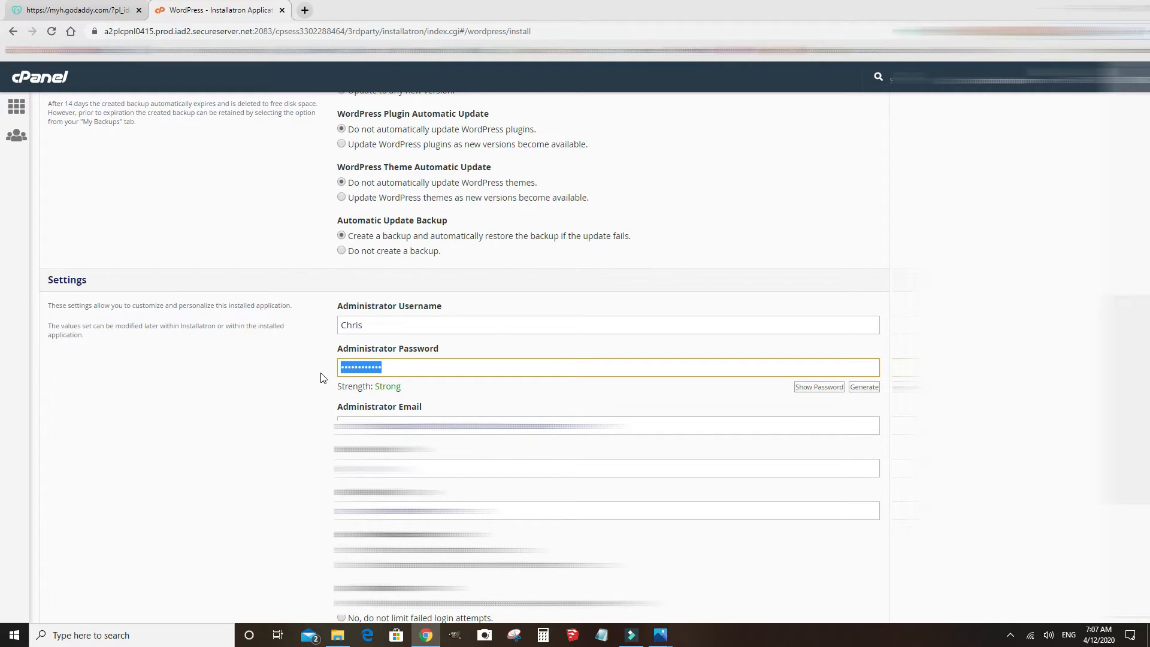
type("••••••")
left_click_drag(584, 425, 325, 430)
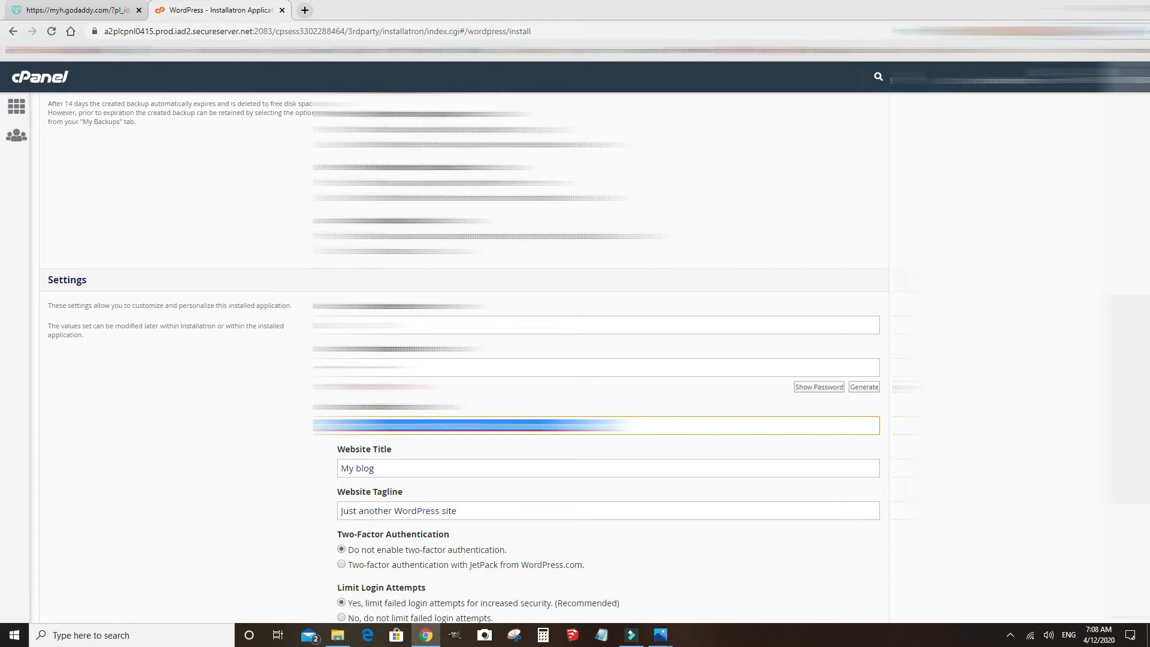
type("...")
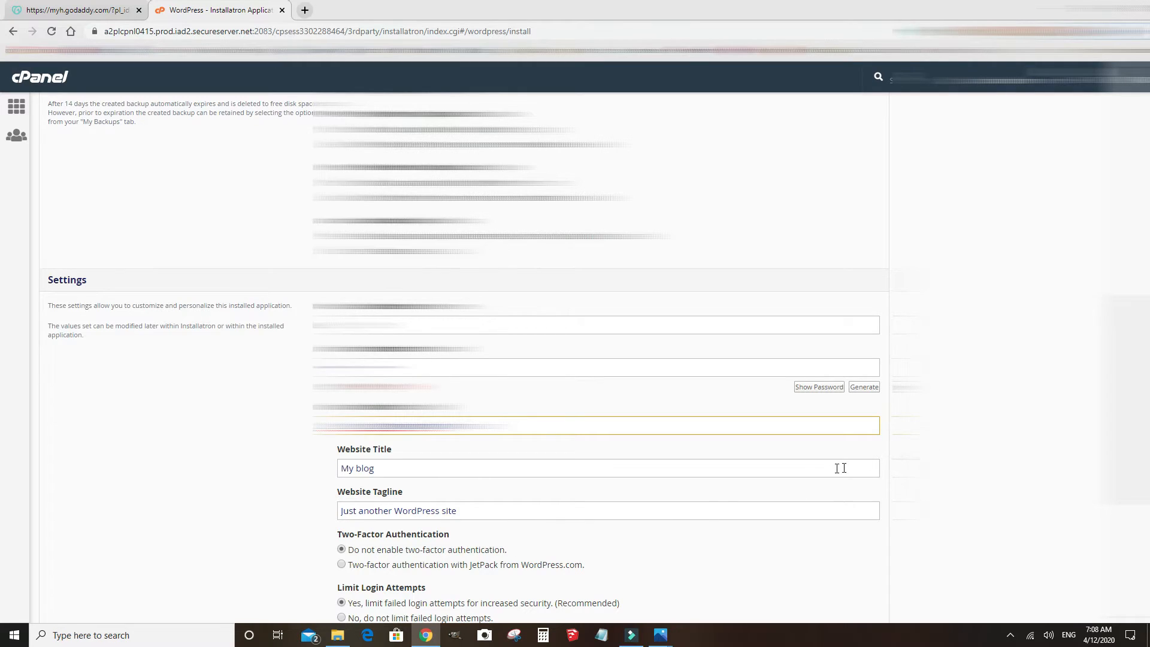
scroll(840, 468, "down", 4)
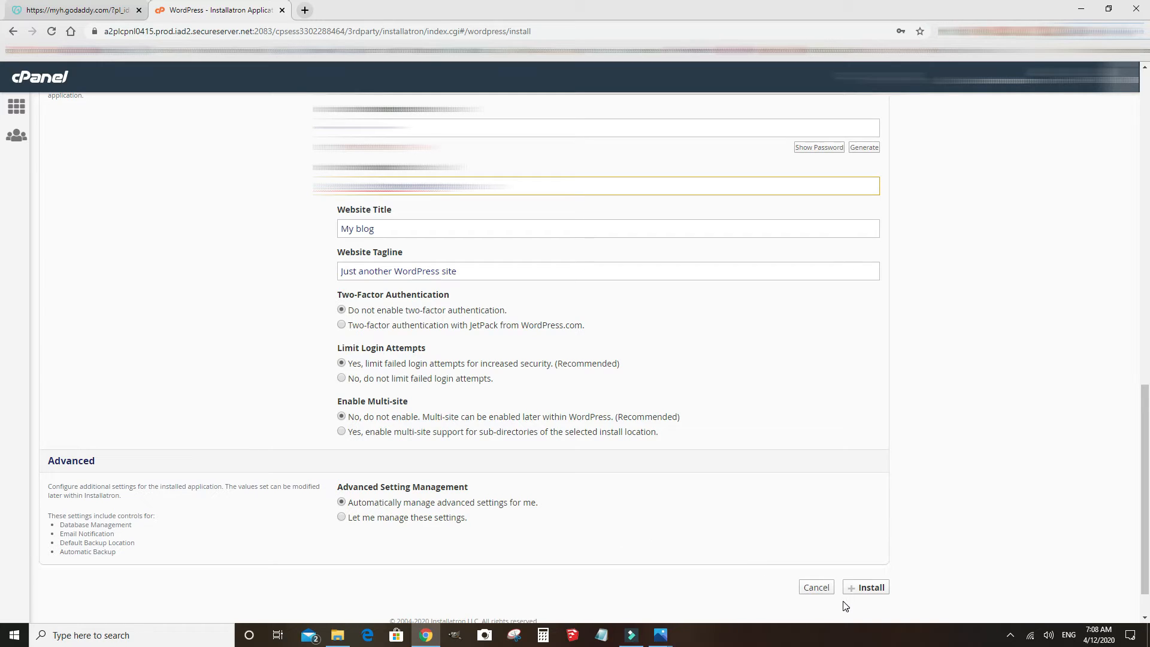
left_click(867, 588)
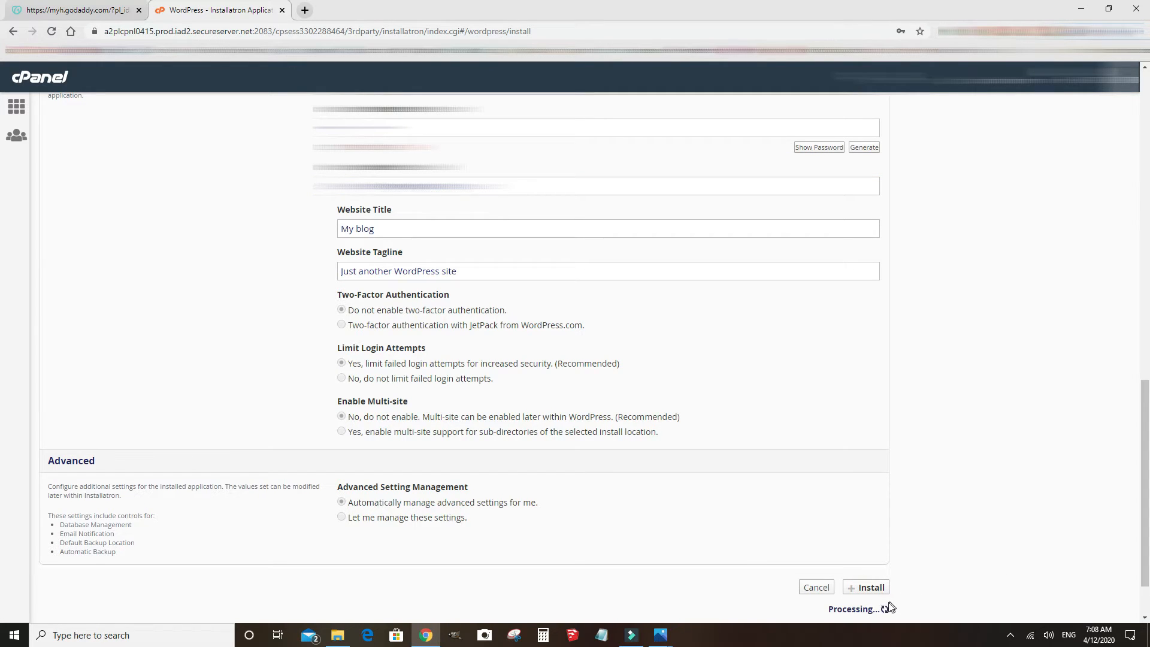
- Open the new site's WordPress login page at howtodoit.pro/wp-admin in a new browser tab
left_click(304, 10)
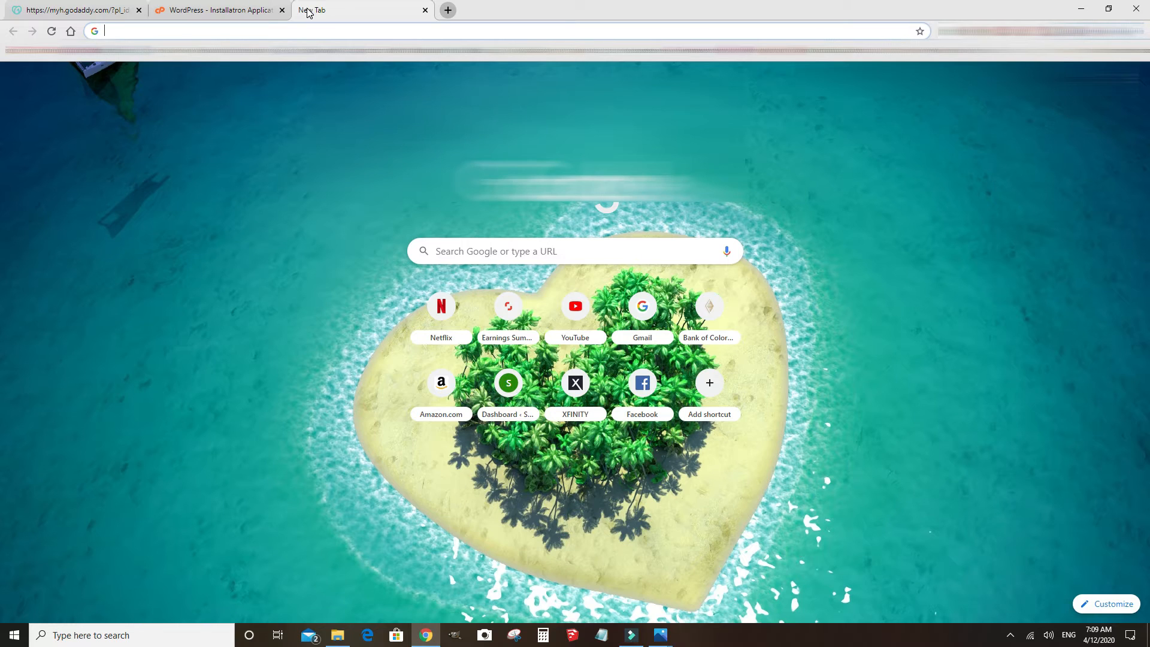
type("howto")
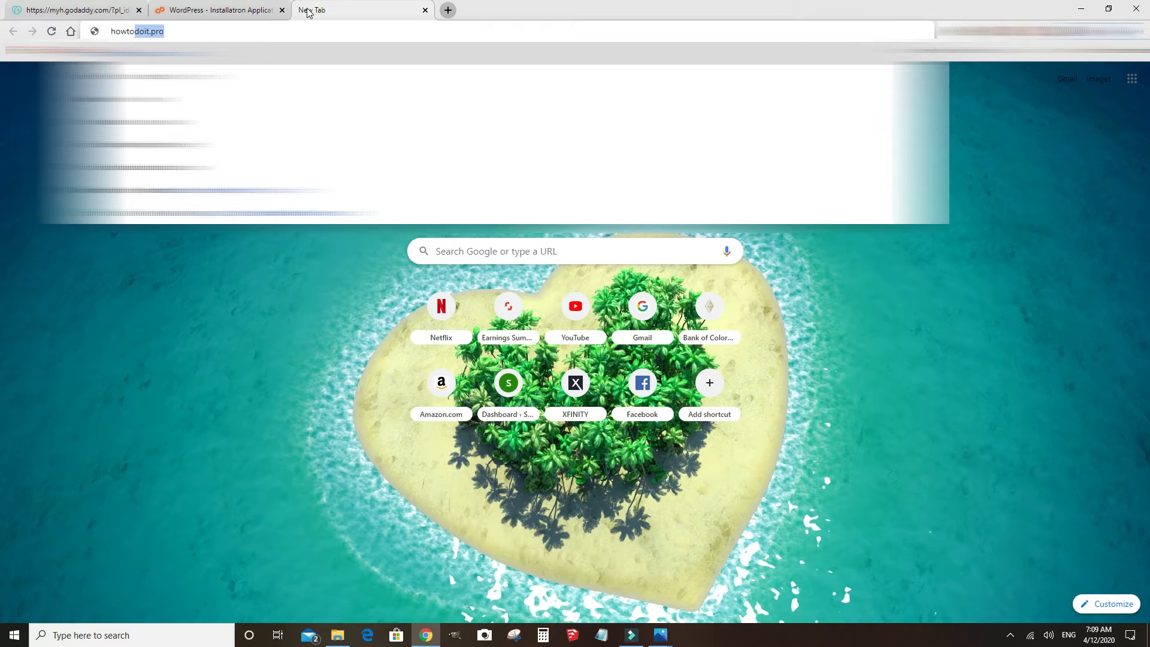
key("Right")
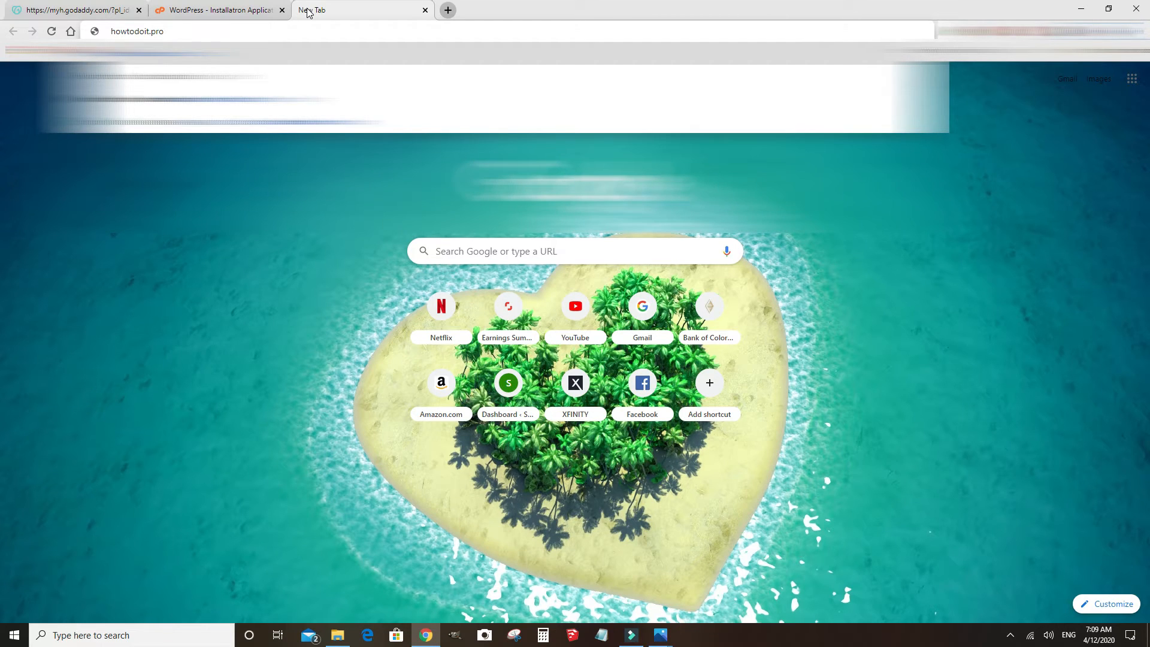
type("/wp-a")
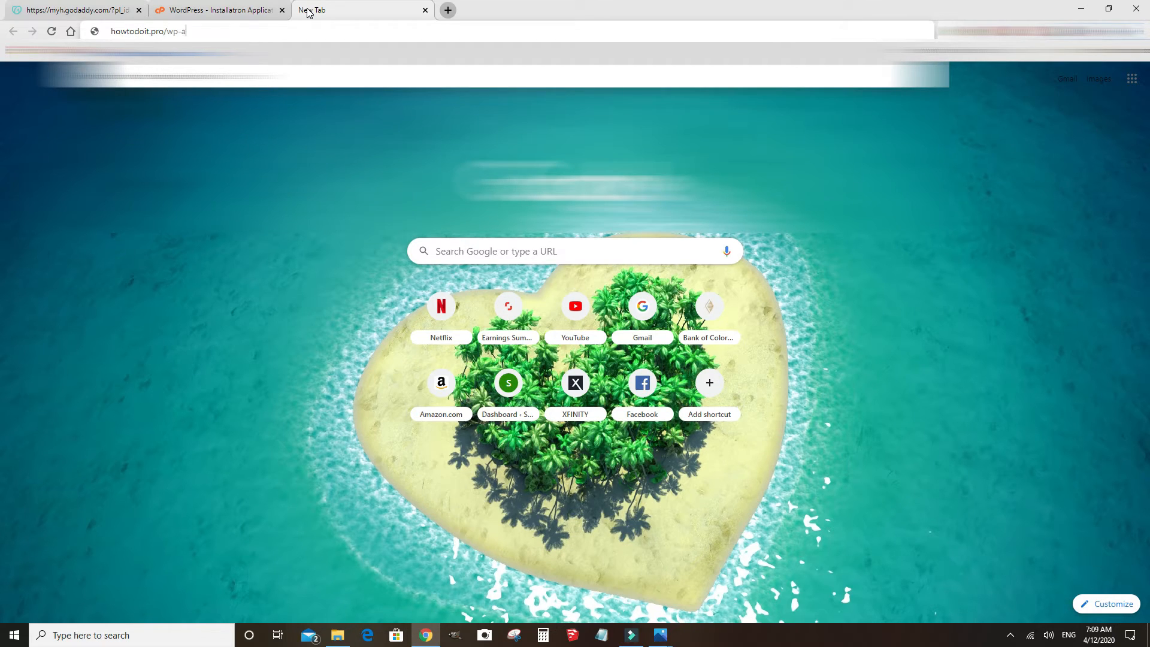
type("dmin")
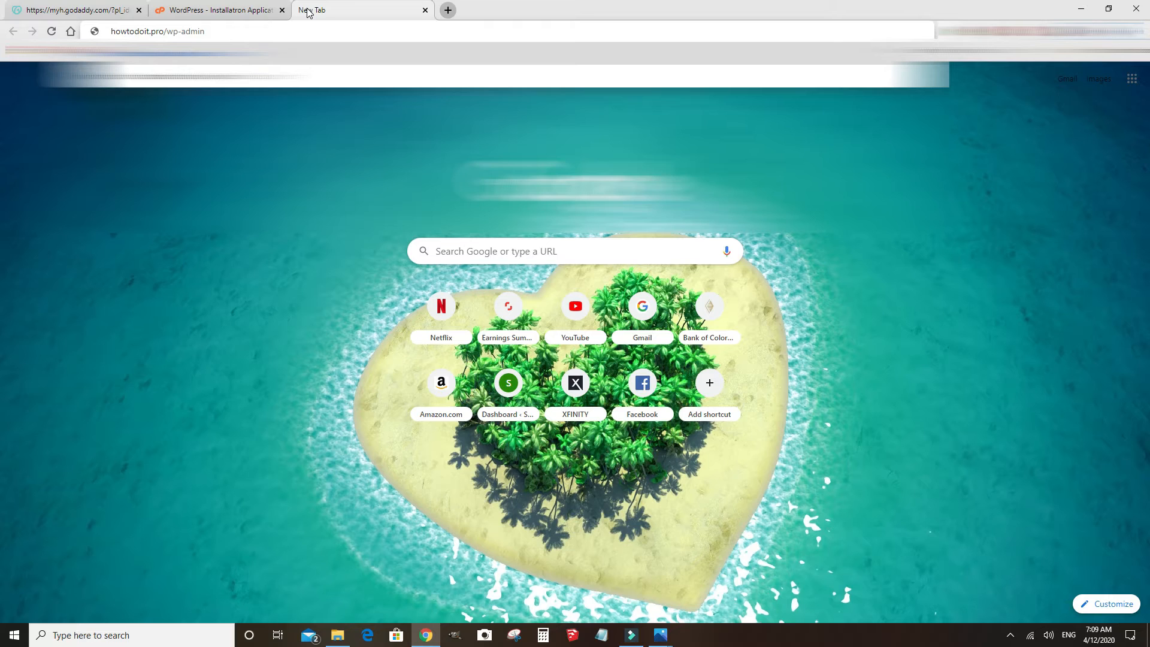
key("Return")
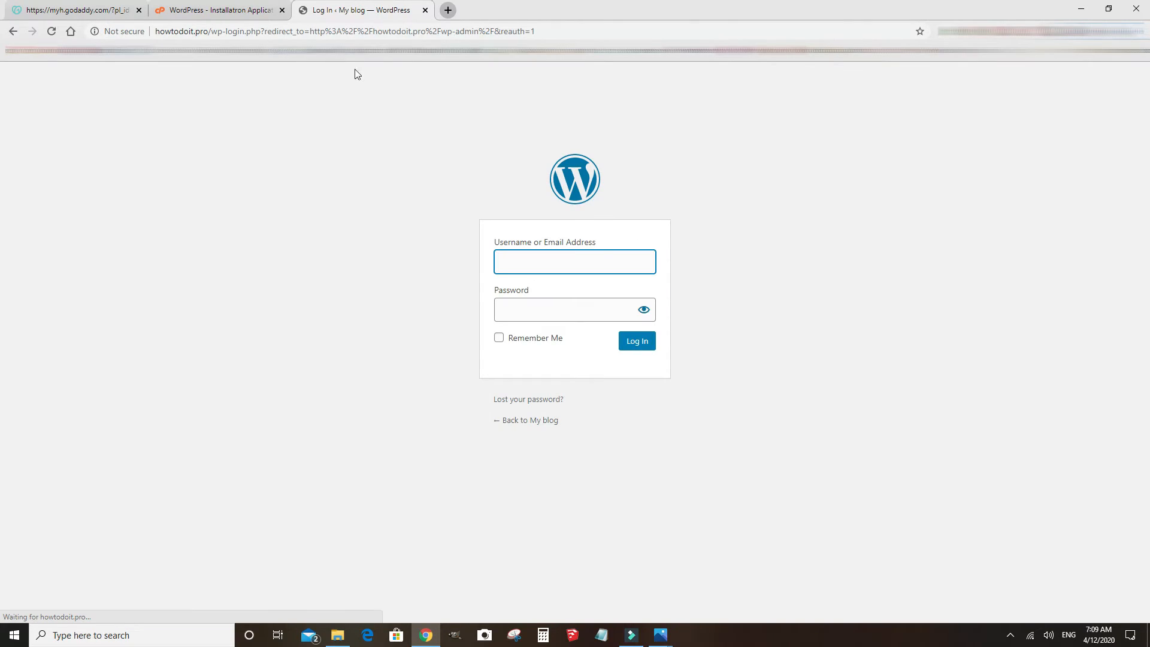
- Log in to WordPress with the administrator's username and the account password
left_click(524, 259)
type("chris")
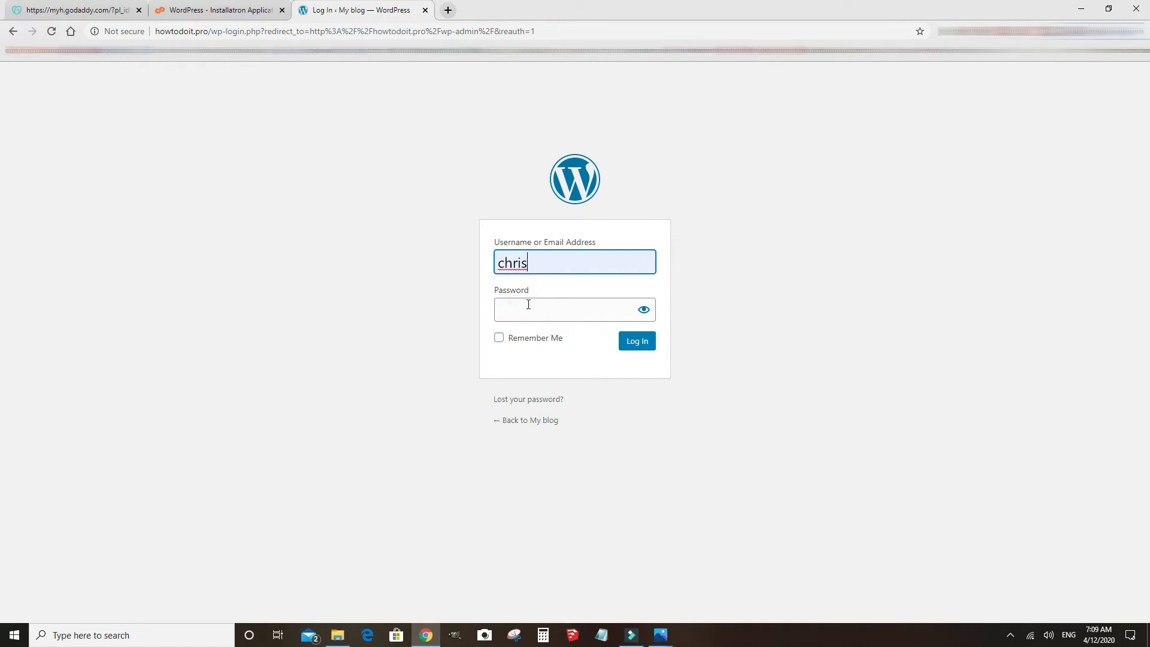
left_click(529, 309)
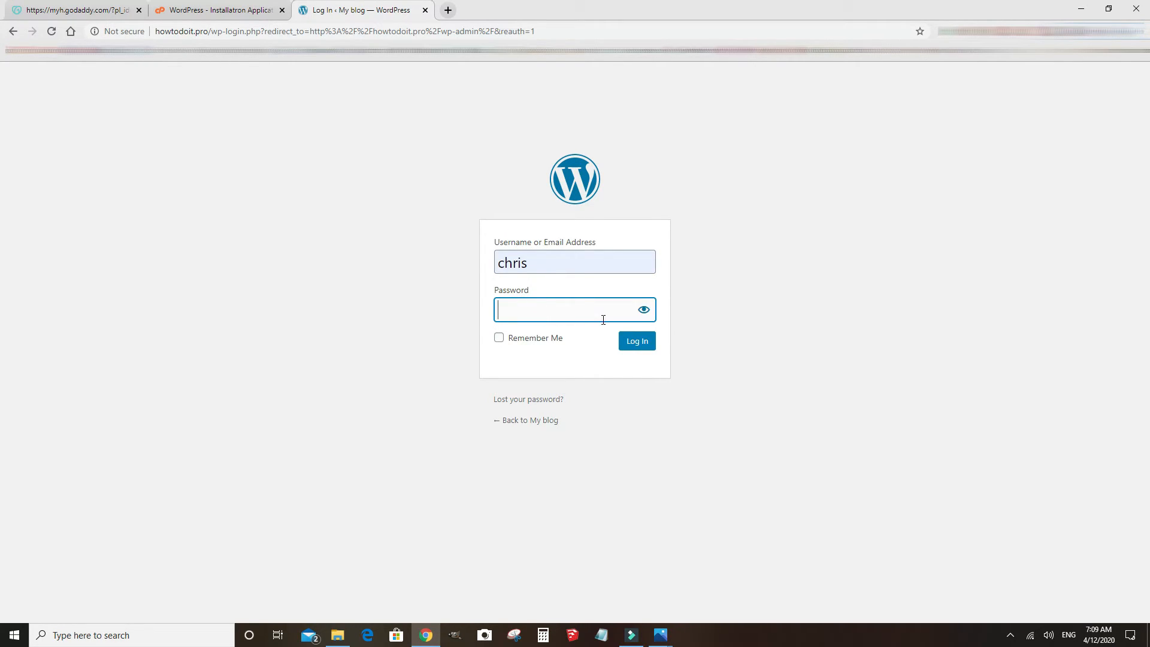
type("••••••")
key("BackSpace")
key("BackSpace")
key("BackSpace")
key("BackSpace")
key("BackSpace")
key("BackSpace")
type("••••••••")
left_click(643, 342)
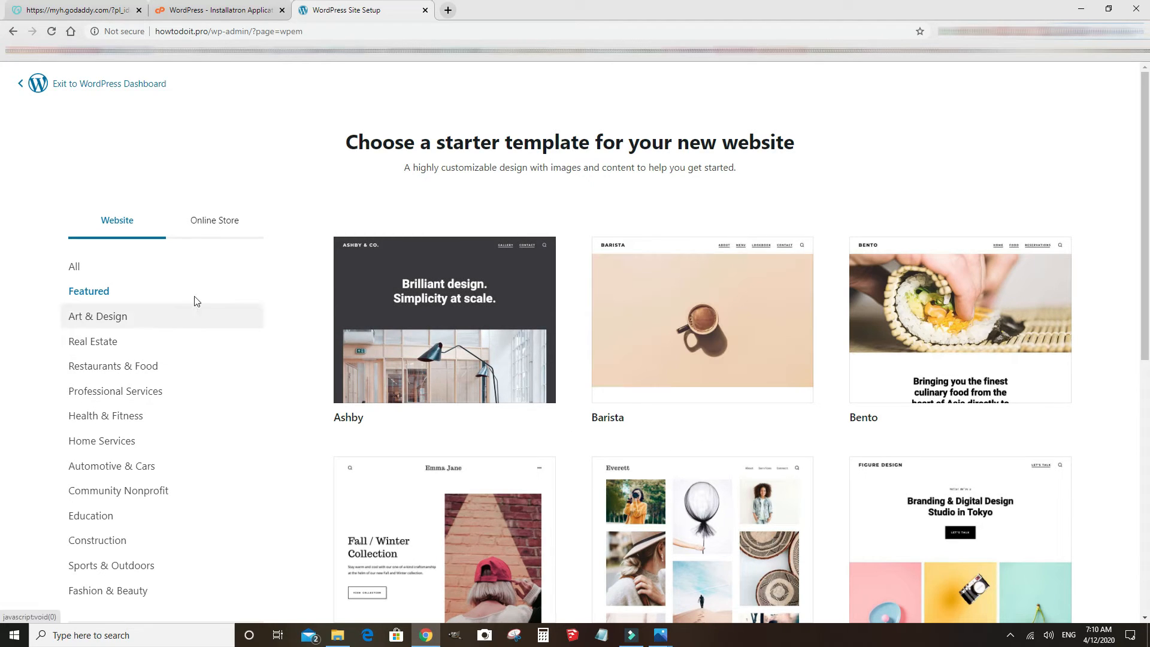
- Leave the starter template selector for the WordPress Dashboard without choosing a template, and confirm the exit
left_click(123, 84)
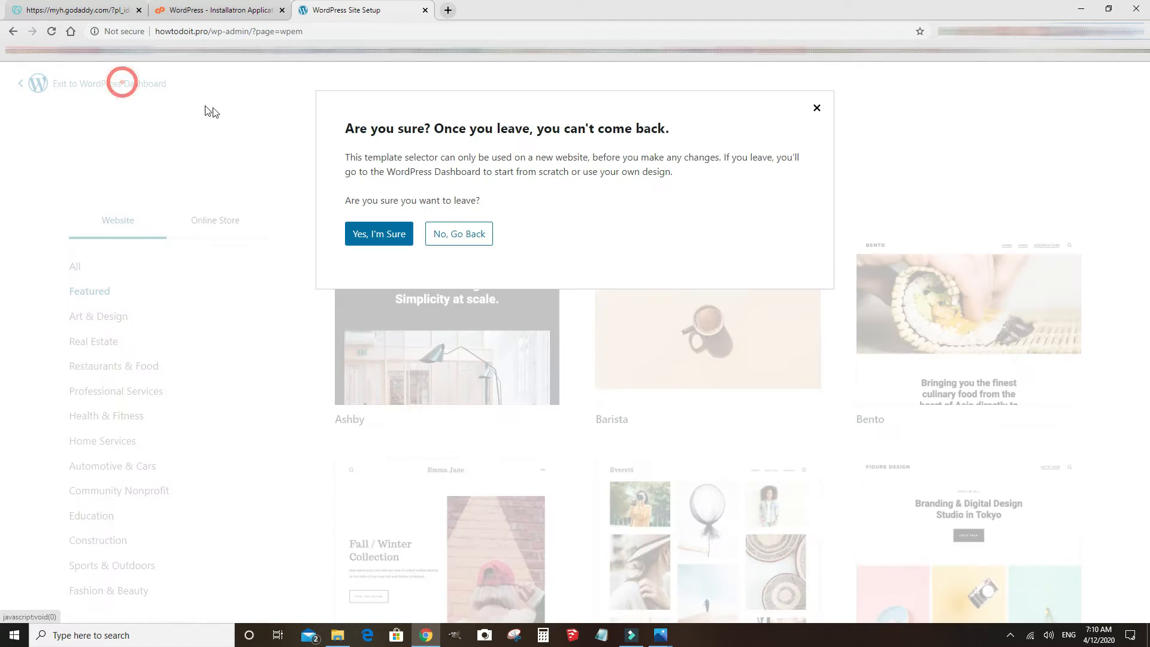
left_click(391, 236)
left_click(469, 435)
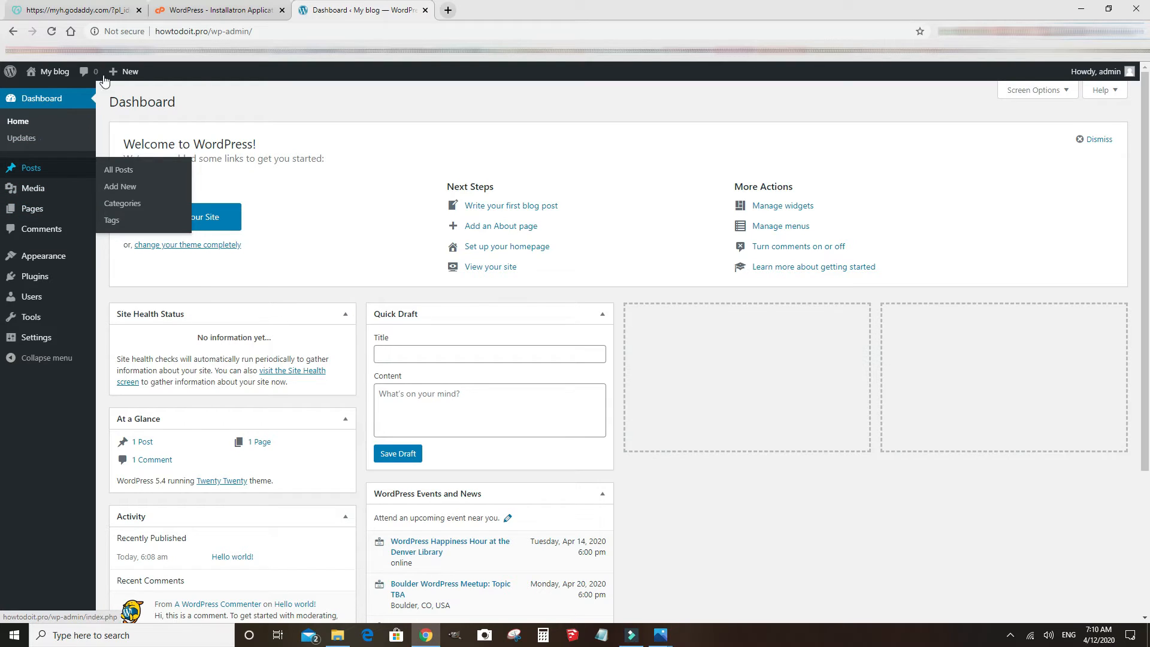
- Open the live My blog site from the dashboard in a separate tab and look over its front page
mouse_move(62, 78)
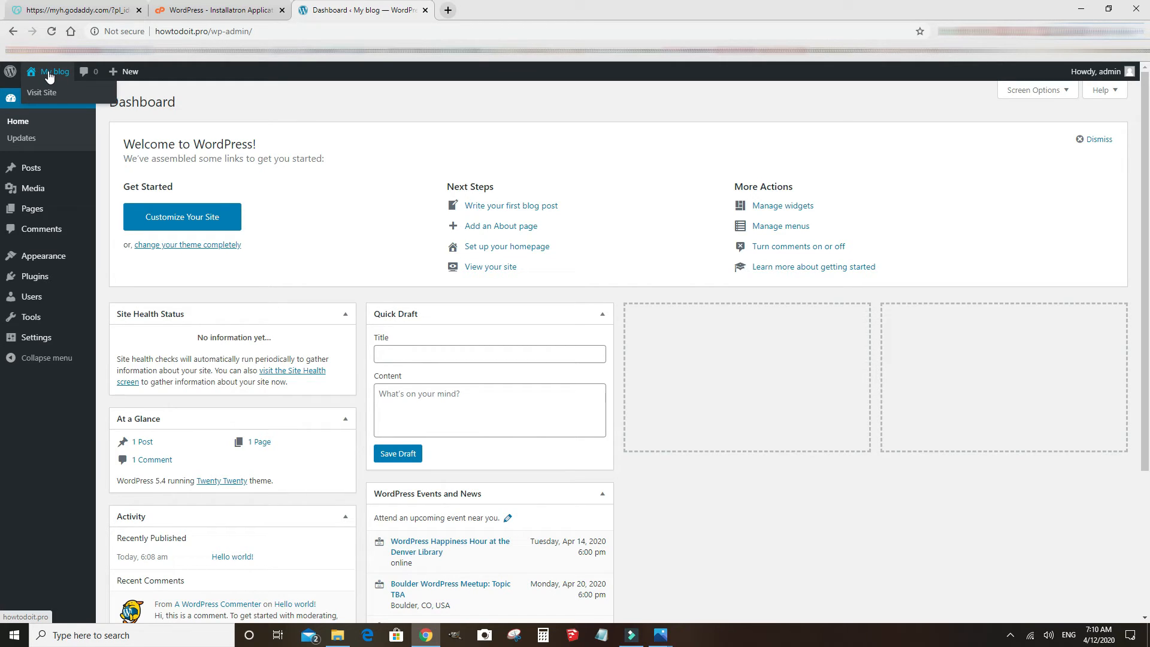
middle_click(49, 75)
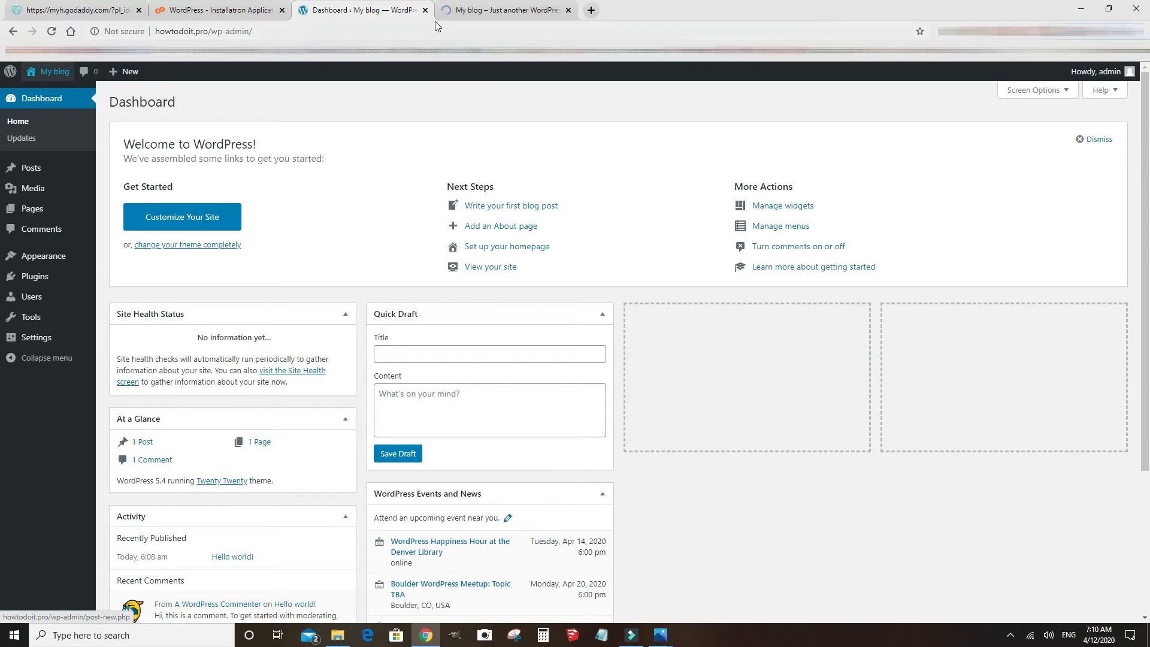
left_click(472, 16)
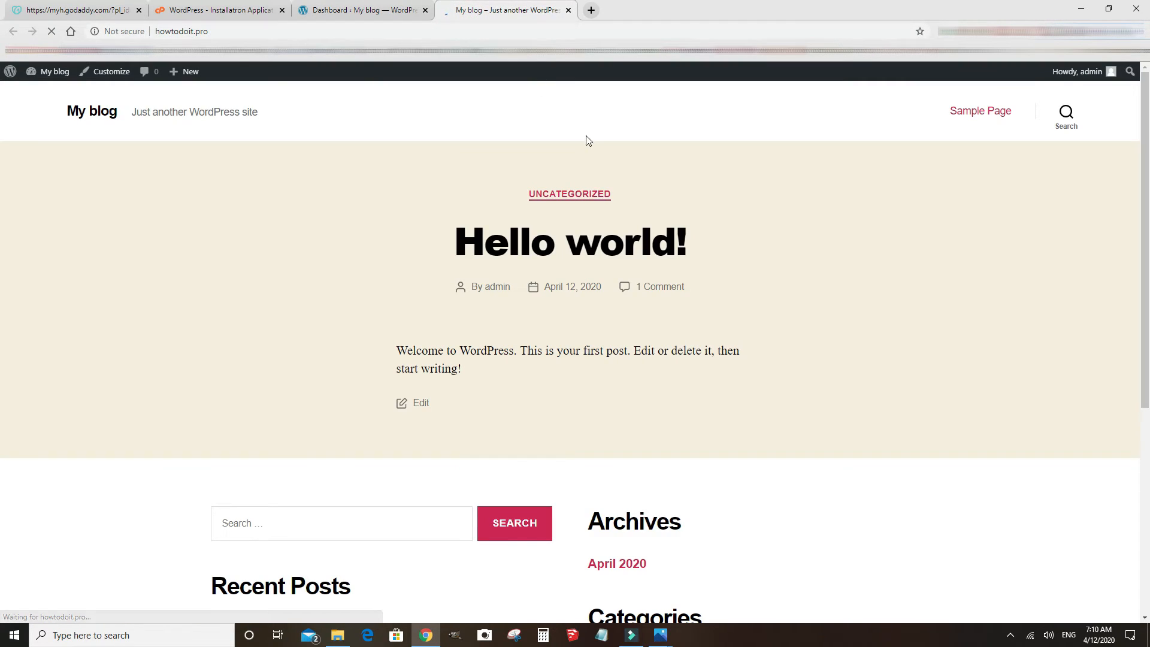
scroll(910, 340, "down", 4)
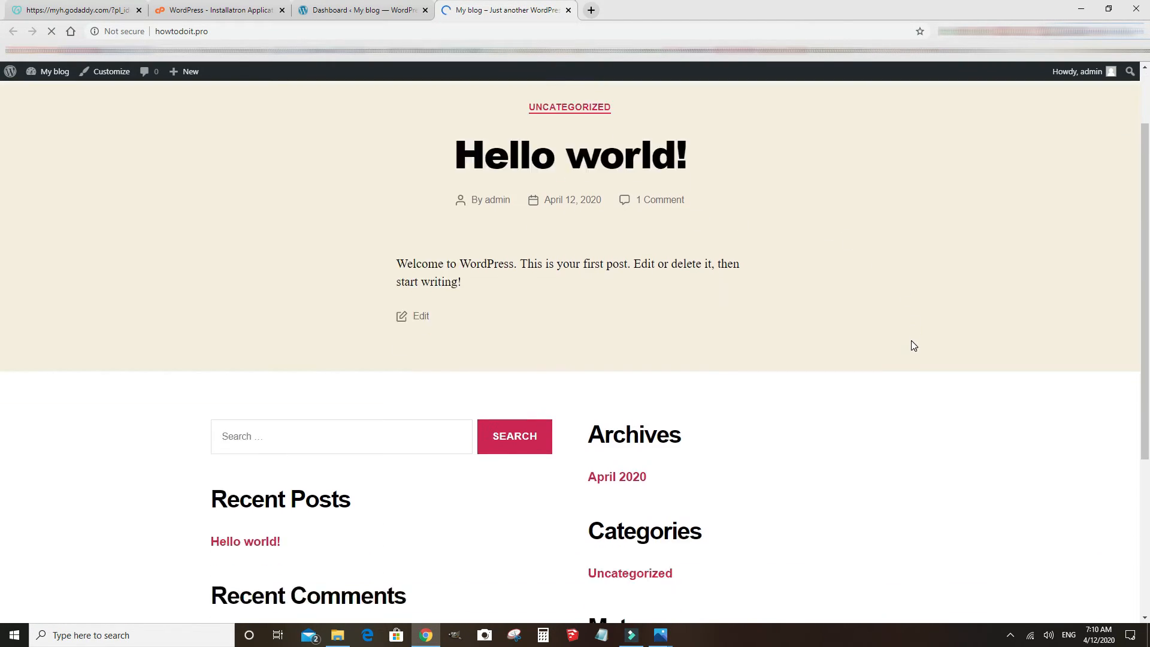
scroll(913, 345, "up", 4)
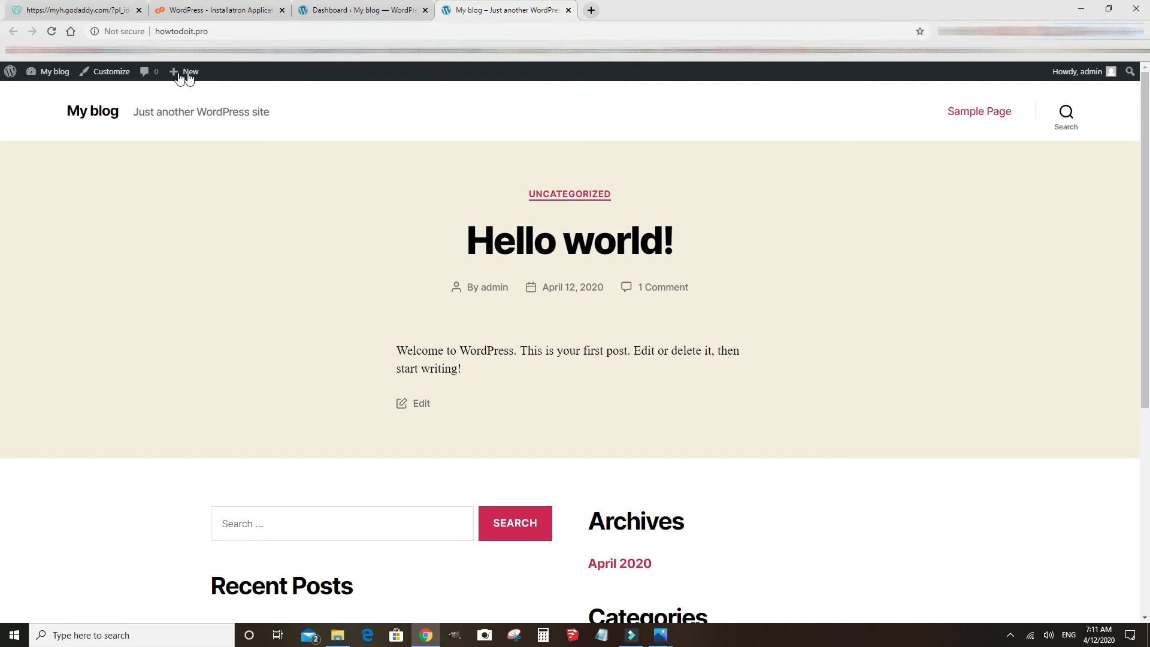
- Customize the Site Identity with the title "How To Do It Pro" and the tagline "Online Tutorials", and publish it
left_click(107, 78)
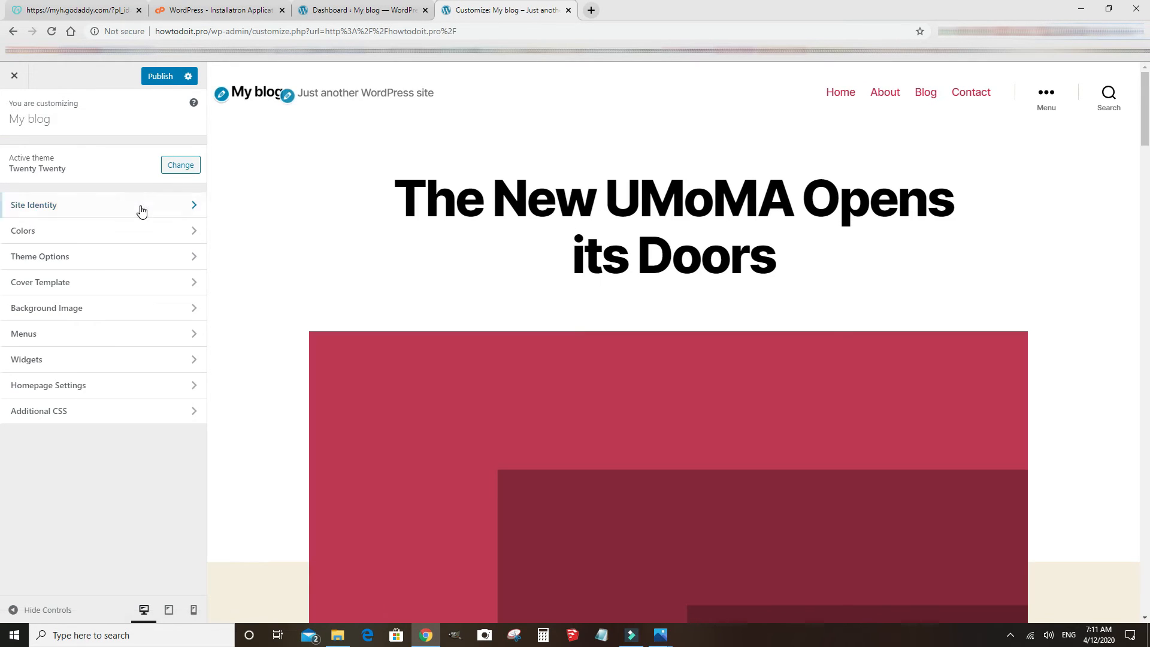
left_click(141, 209)
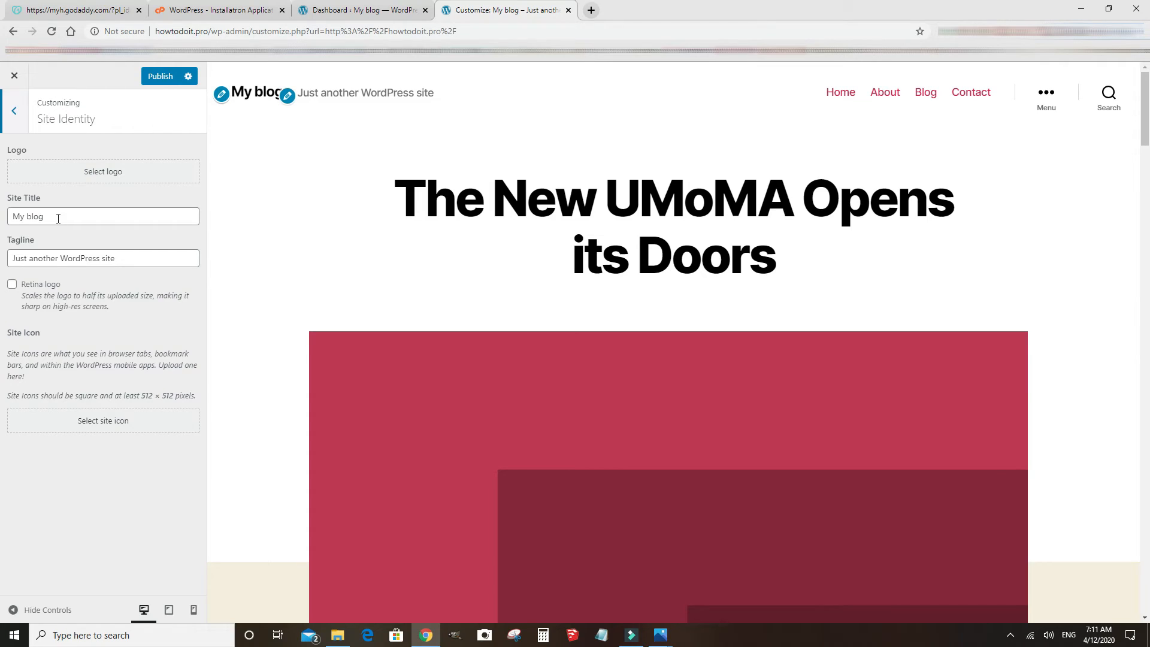
left_click_drag(58, 218, 1, 221)
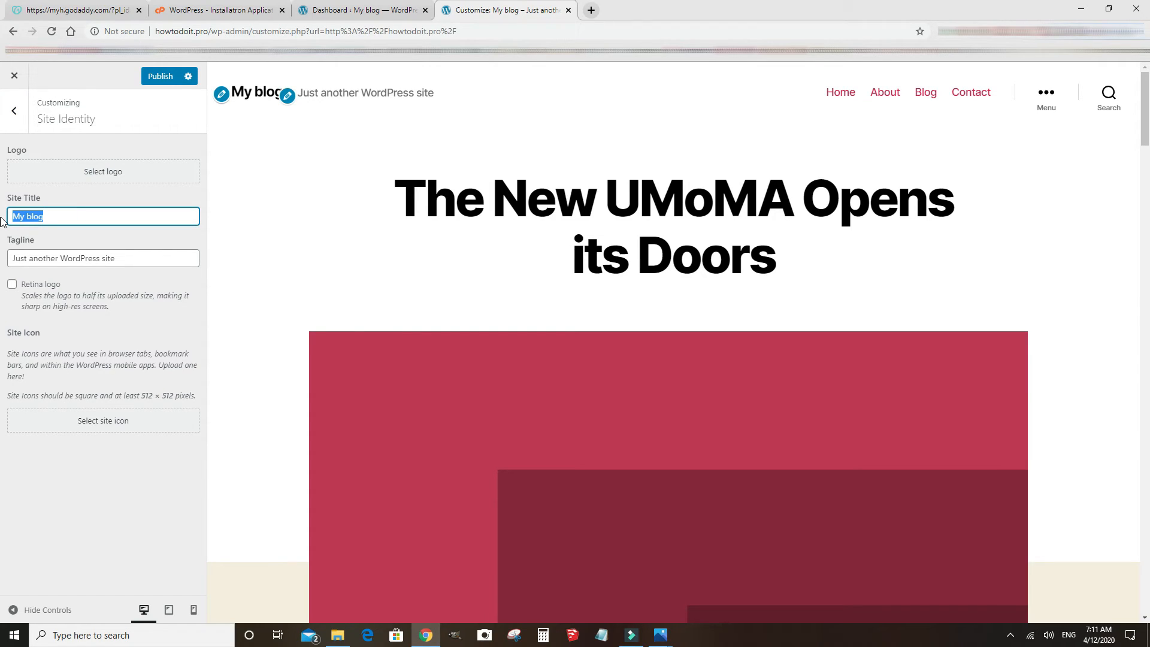
type("How To Do It Pro")
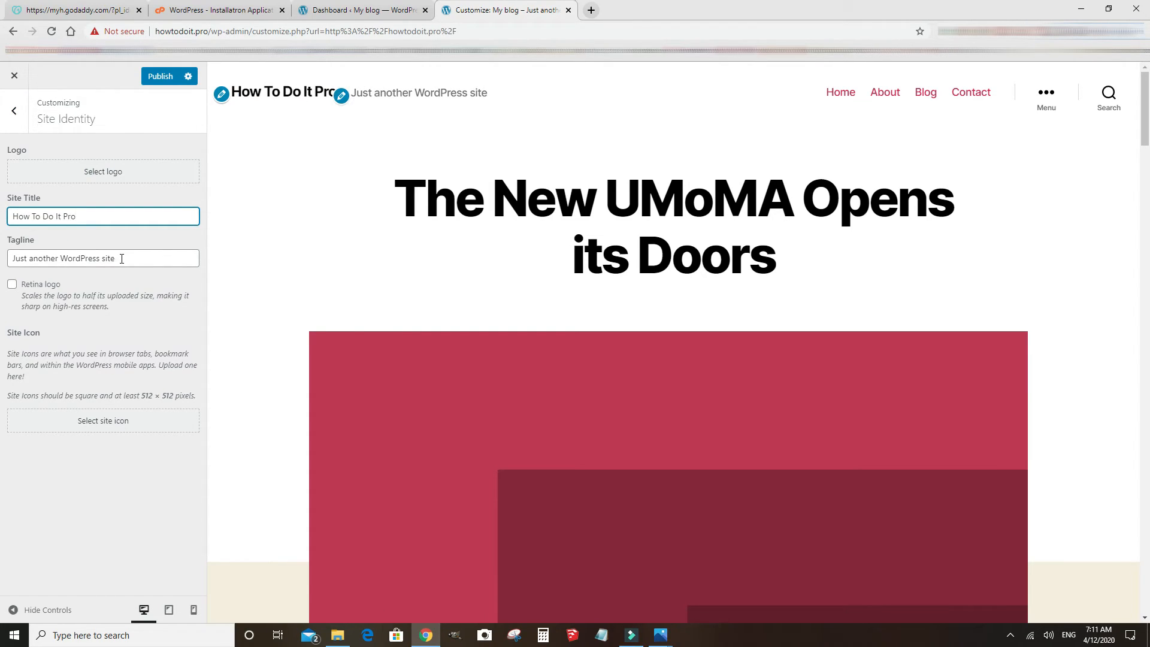
left_click_drag(122, 258, 3, 263)
type("Online Tutorials")
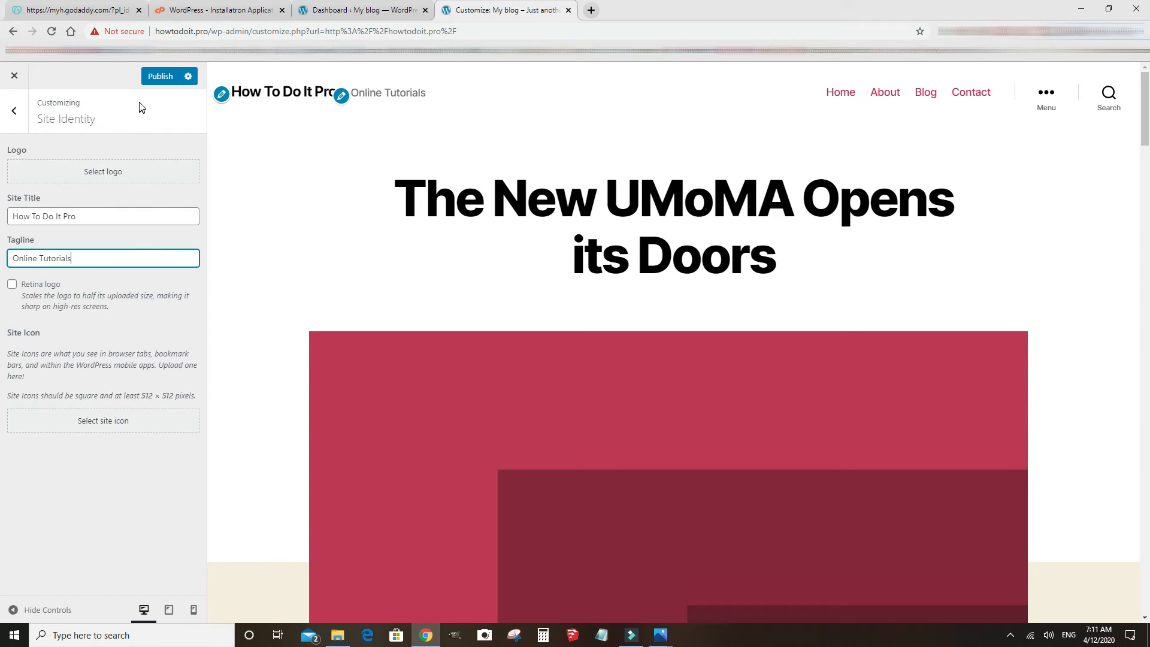
left_click(159, 76)
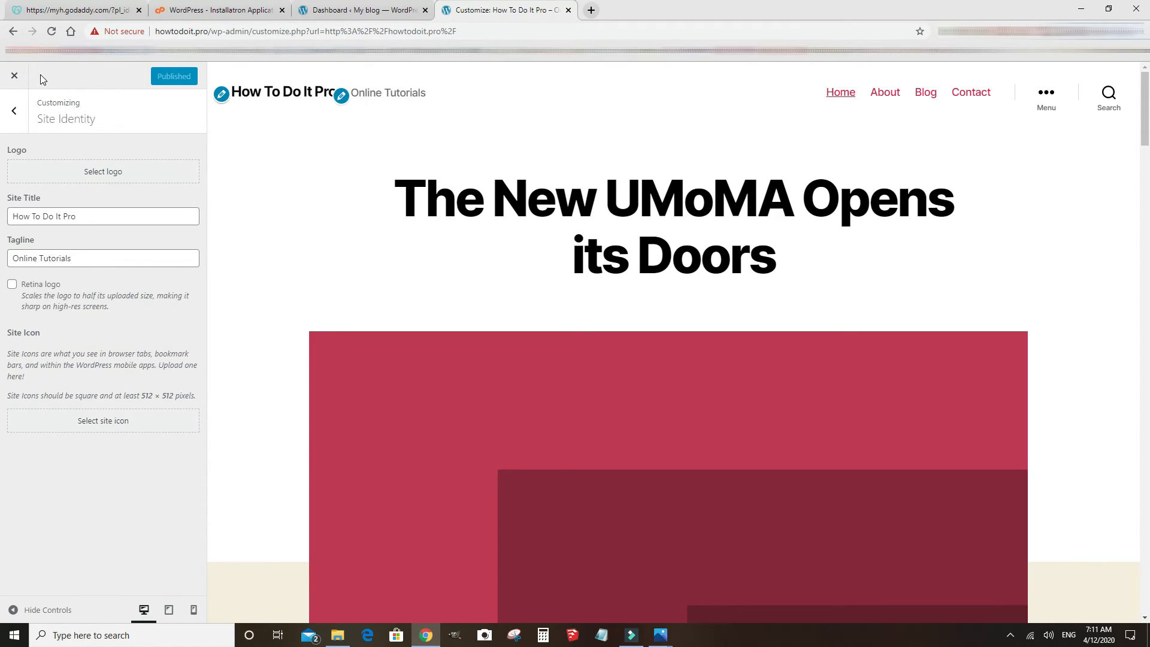
- Open the live site from the dashboard in another tab and review the published header and home page content
left_click(344, 11)
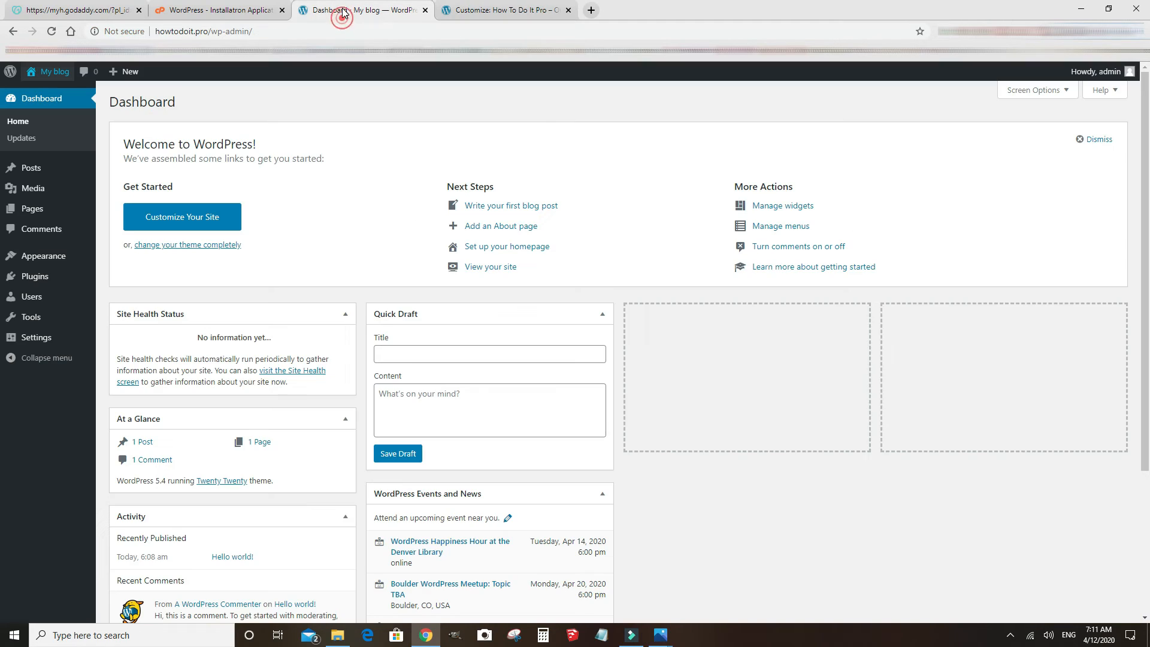
mouse_move(41, 74)
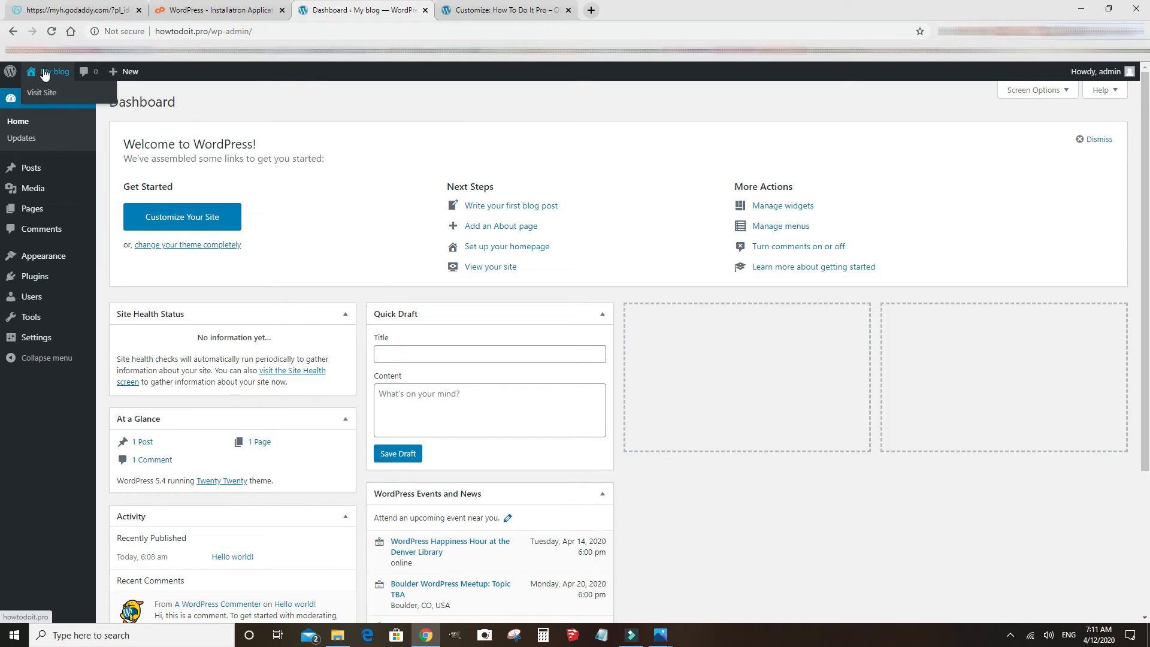
middle_click(45, 73)
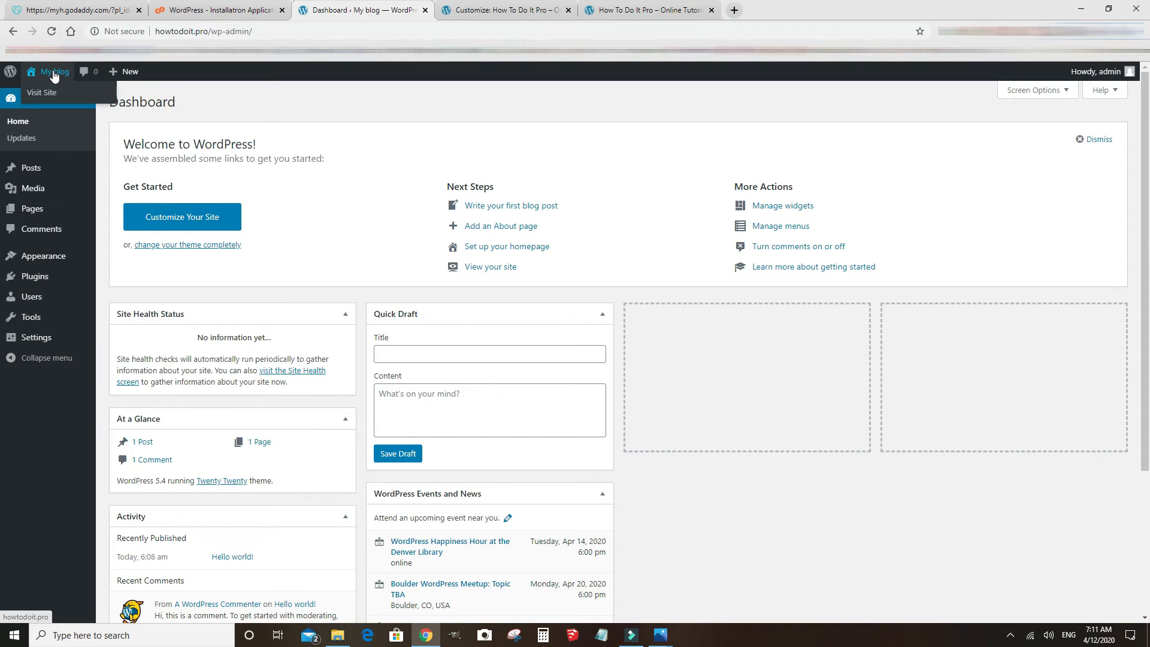
left_click(641, 11)
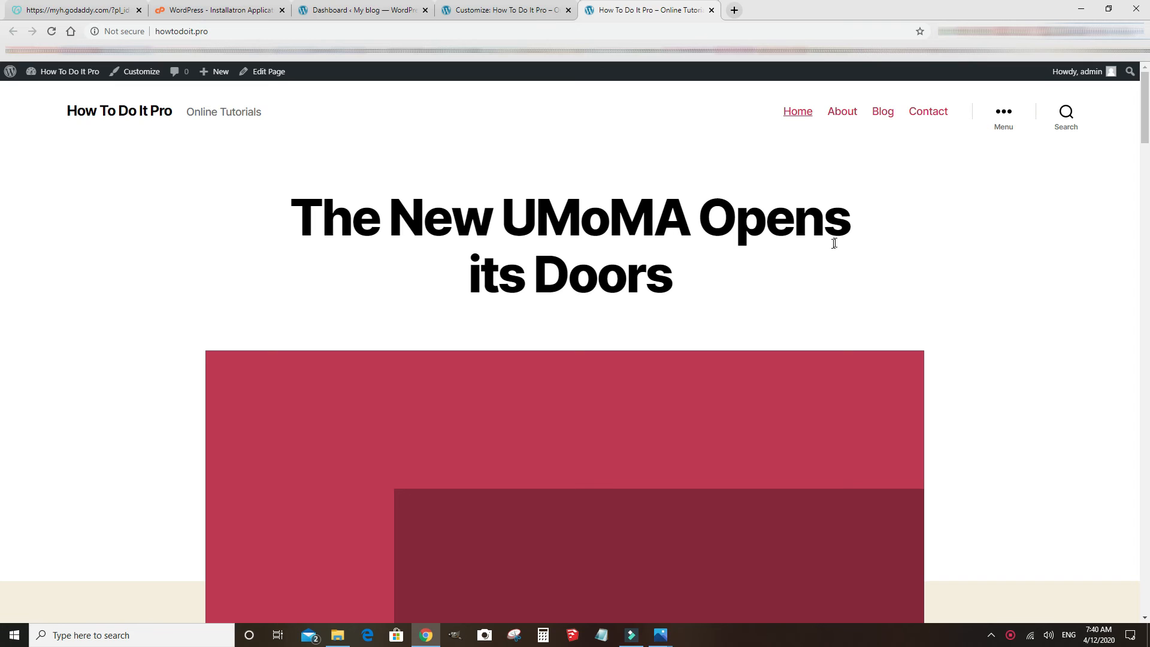
scroll(826, 254, "down", 1)
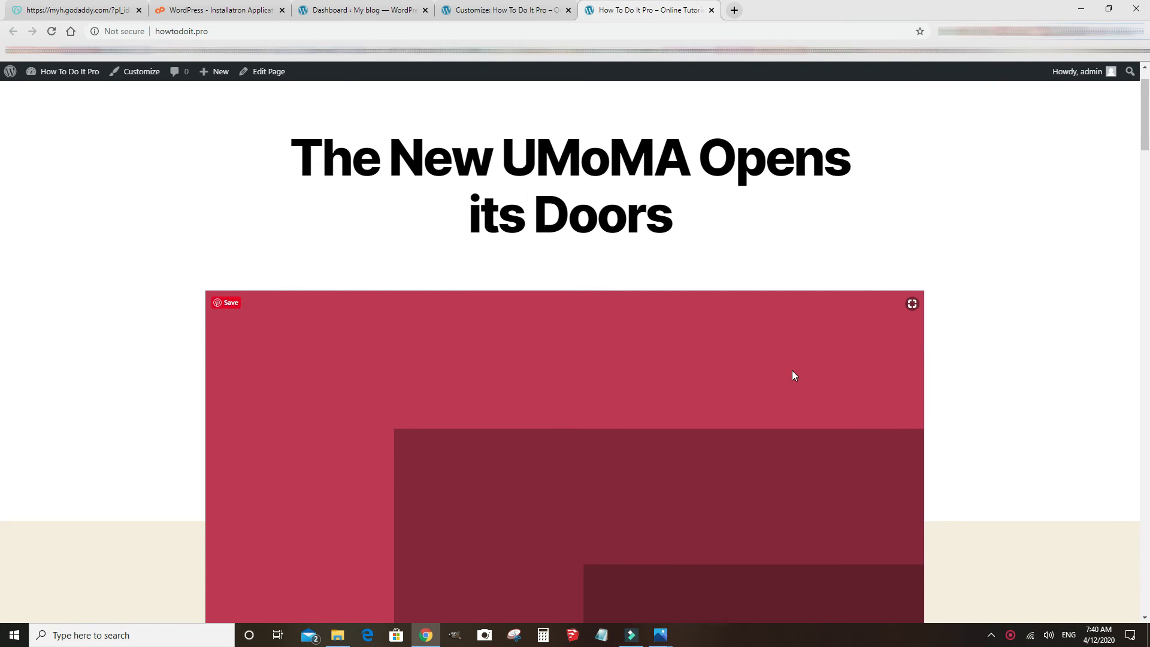
scroll(817, 376, "down", 7)
scroll(817, 375, "down", 3)
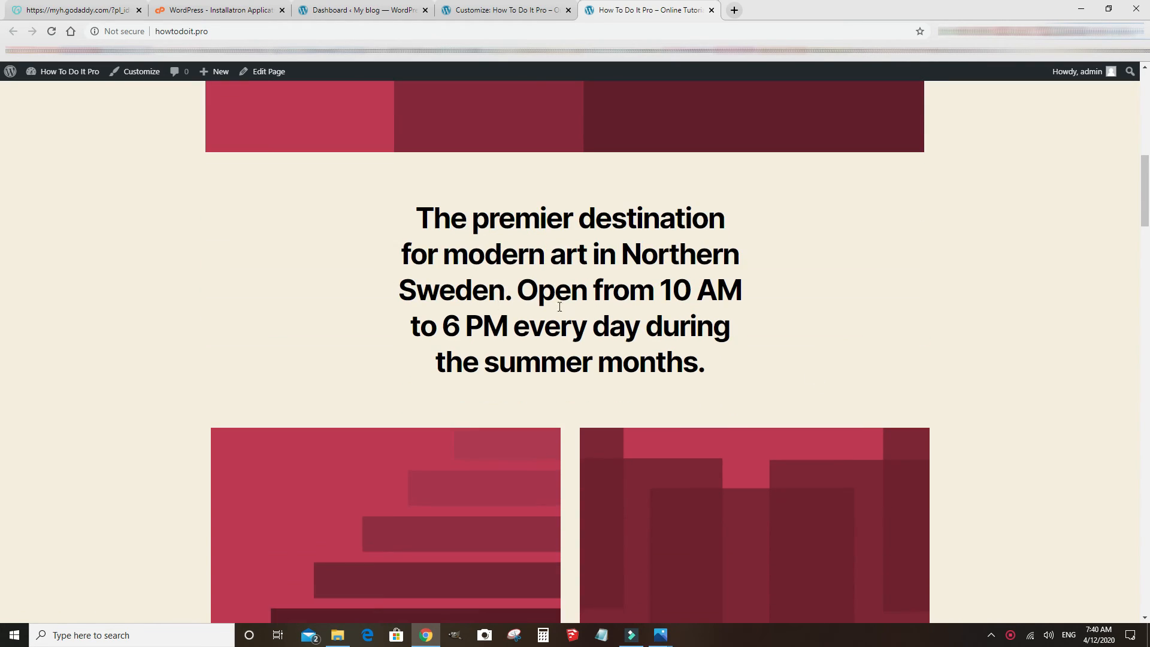
scroll(985, 374, "down", 7)
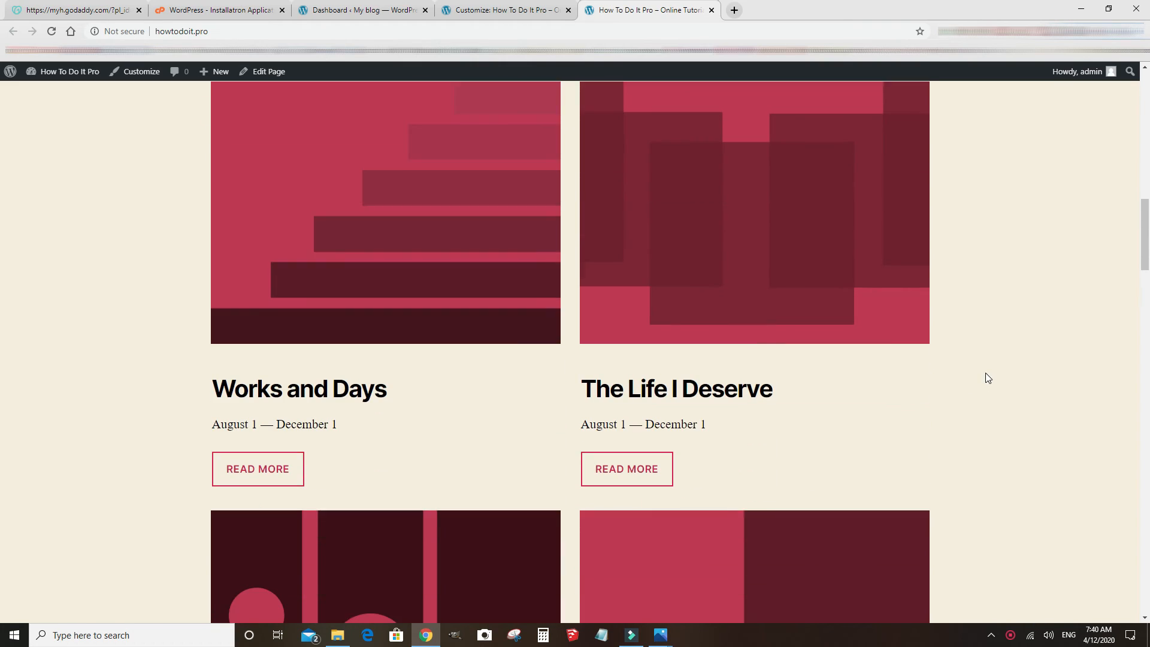
scroll(201, 369, "down", 11)
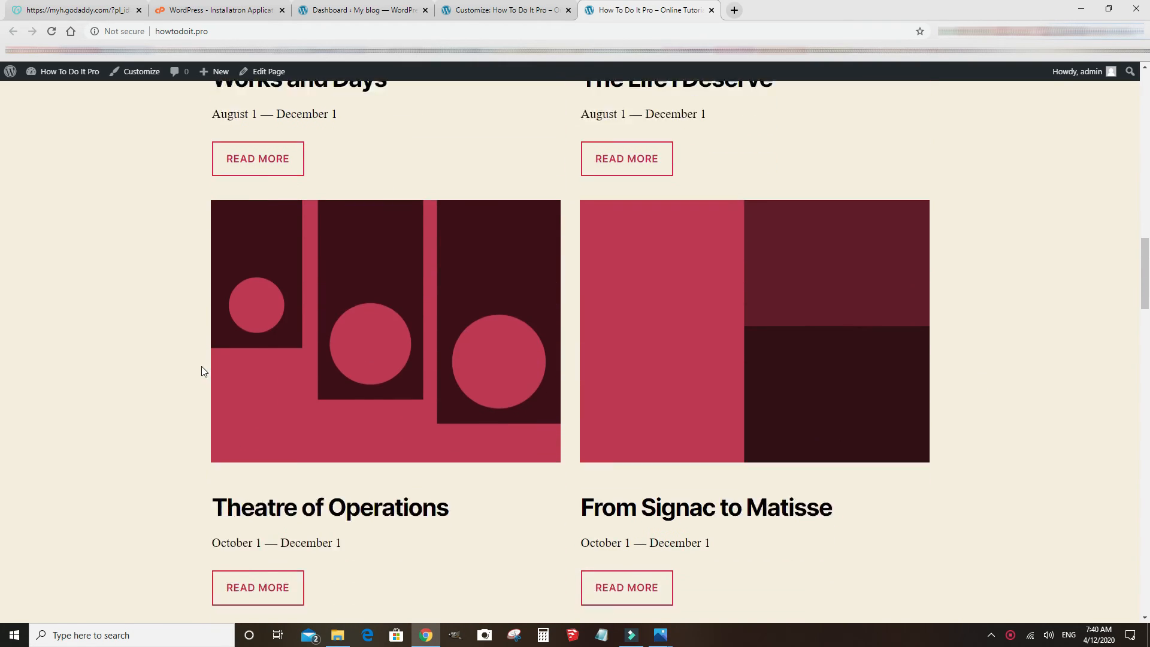
scroll(201, 370, "down", 1)
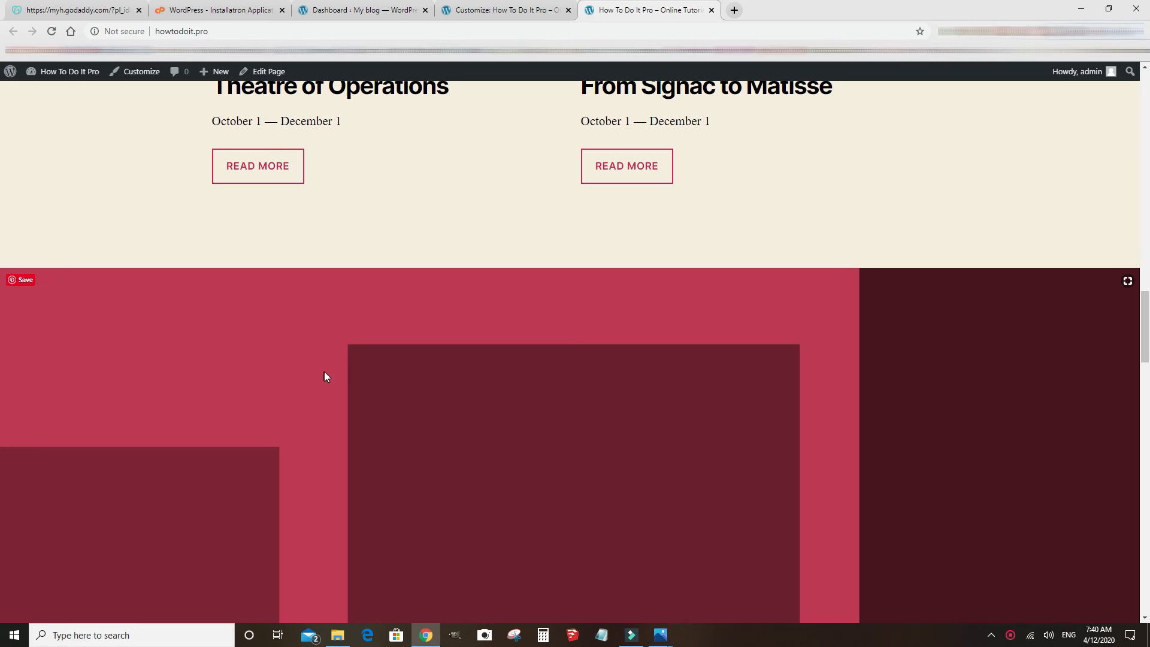